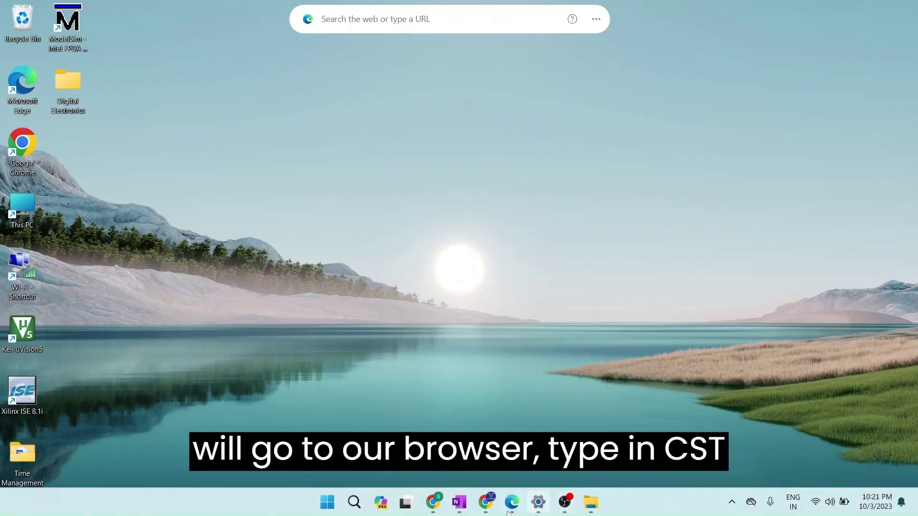
- Search Google for 'cst studio suite download' and open the CST STUDIO SUITE Learning Edition result
click(486, 502)
click(252, 33)
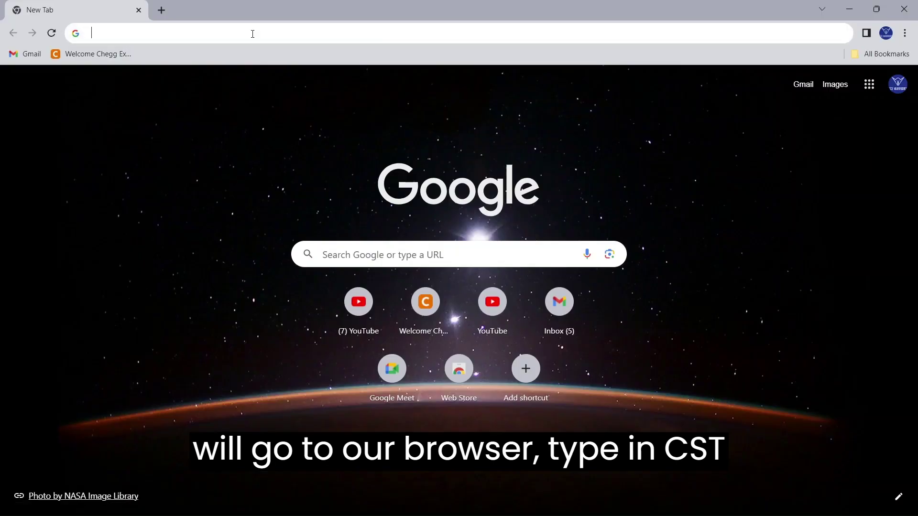
click(256, 59)
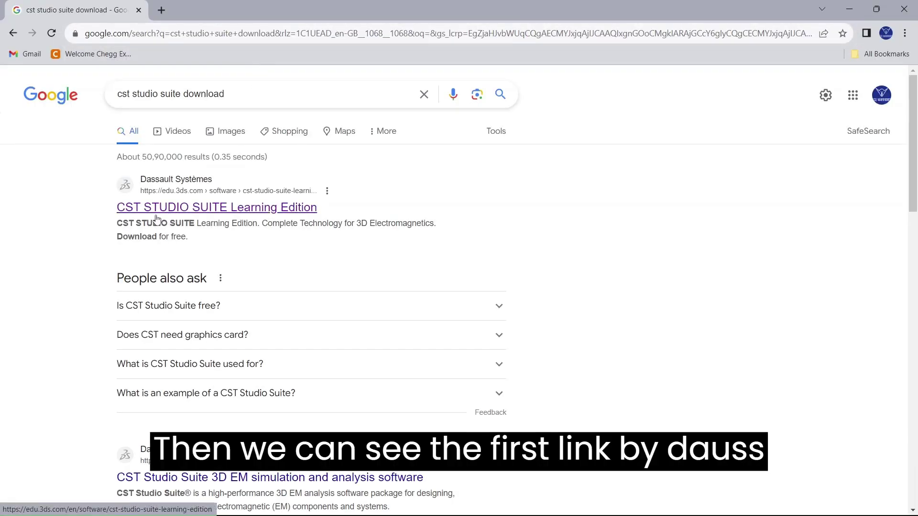
click(179, 207)
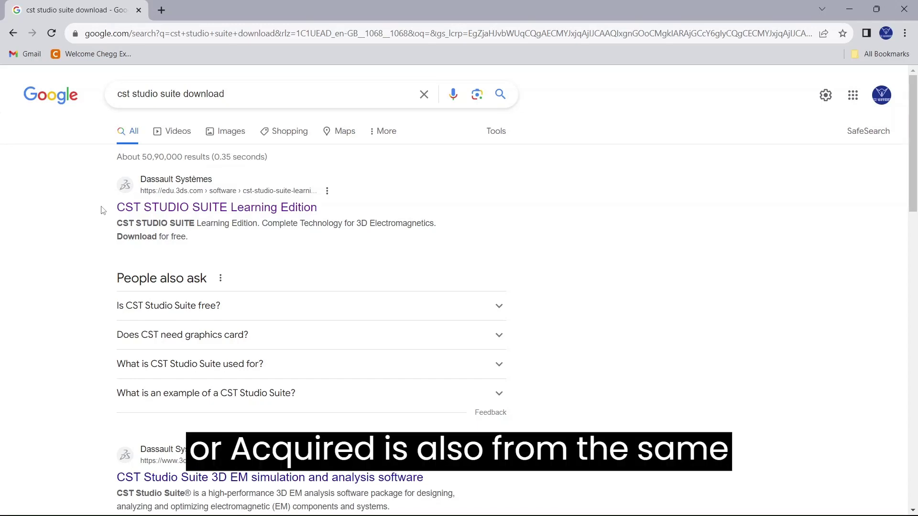
click(150, 208)
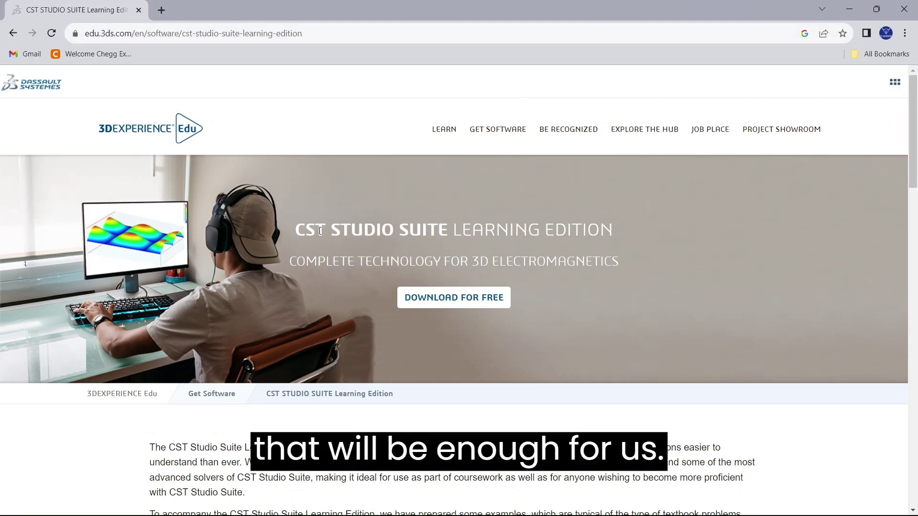
- Start the free download from the Learning Edition page's DOWNLOAD FOR FREE button
click(424, 304)
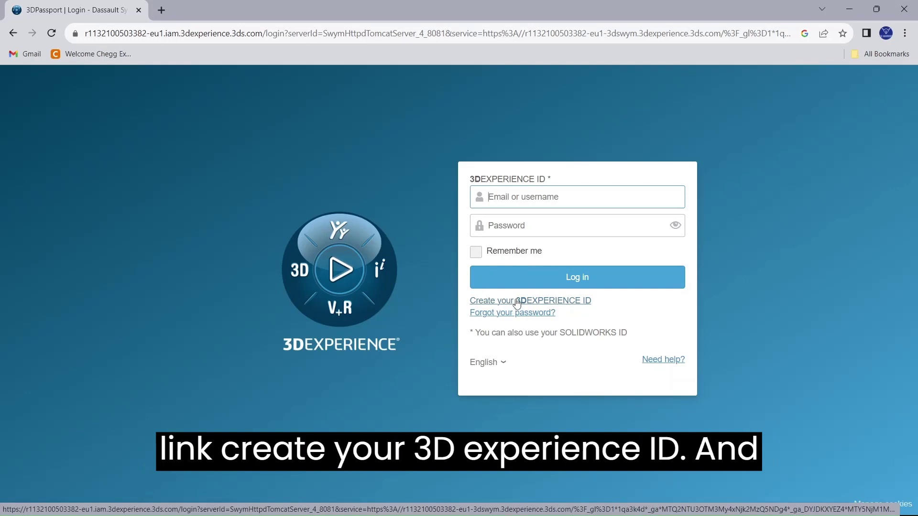
- Begin a new 3DEXPERIENCE ID and enter the email, username, first name and last name
click(516, 302)
click(499, 113)
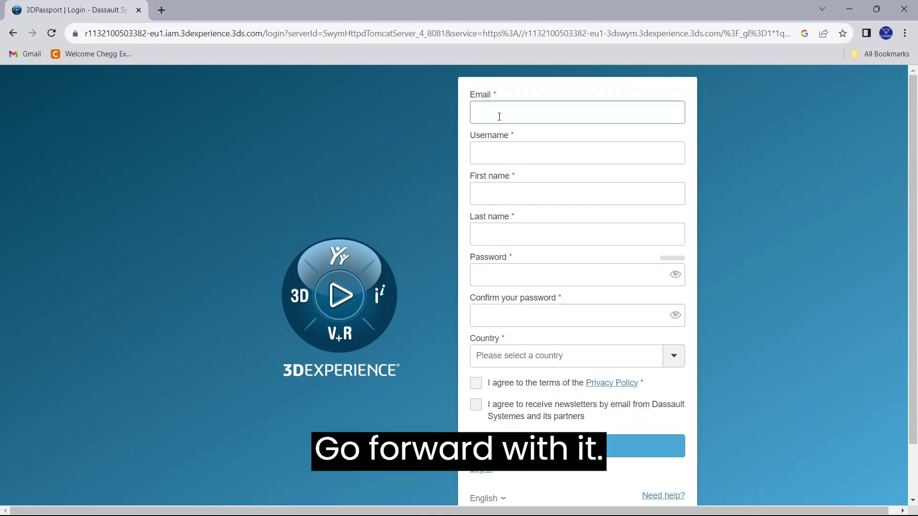
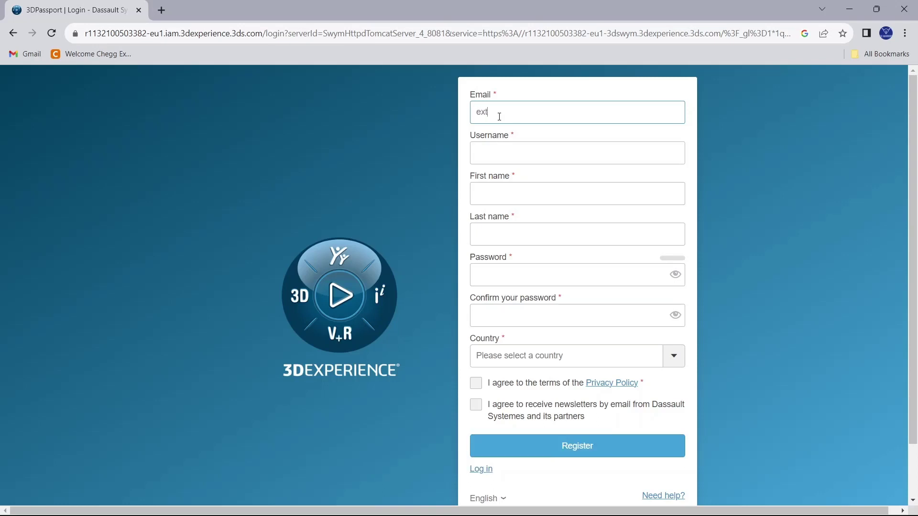
click(502, 151)
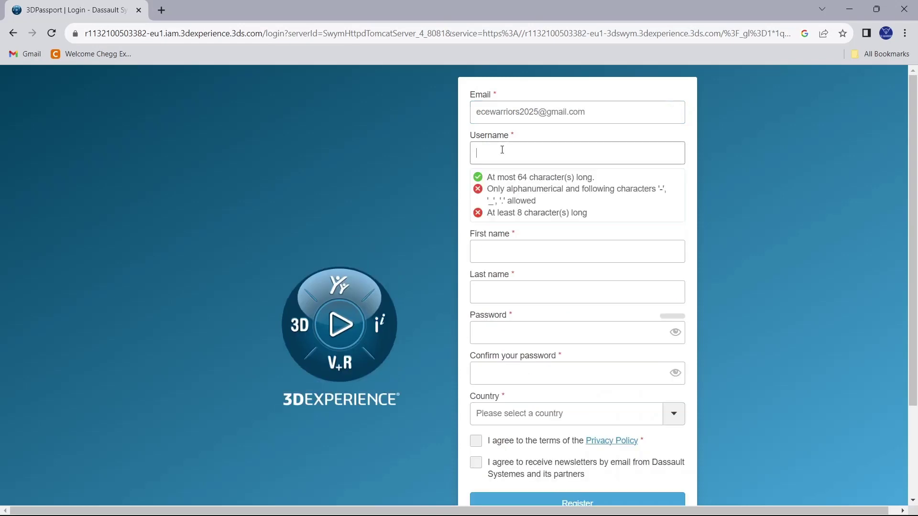
text(ecewarriors_2025)
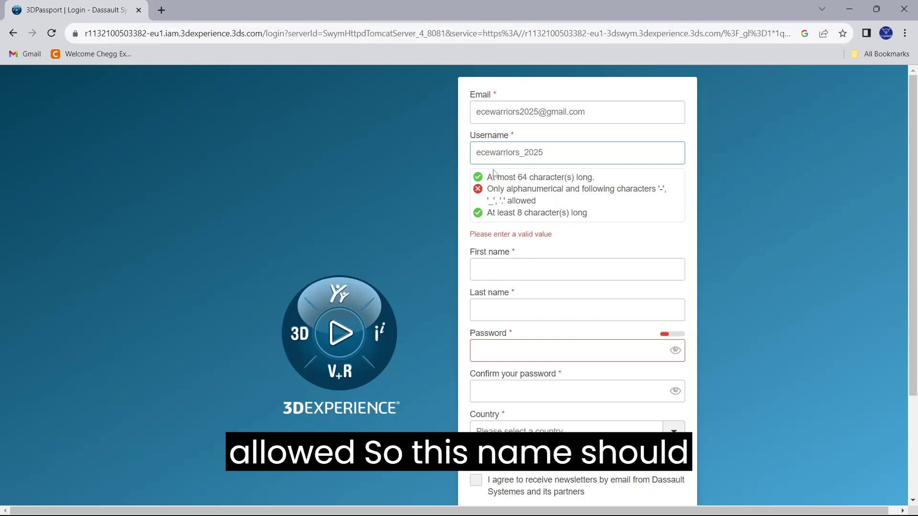
click(559, 269)
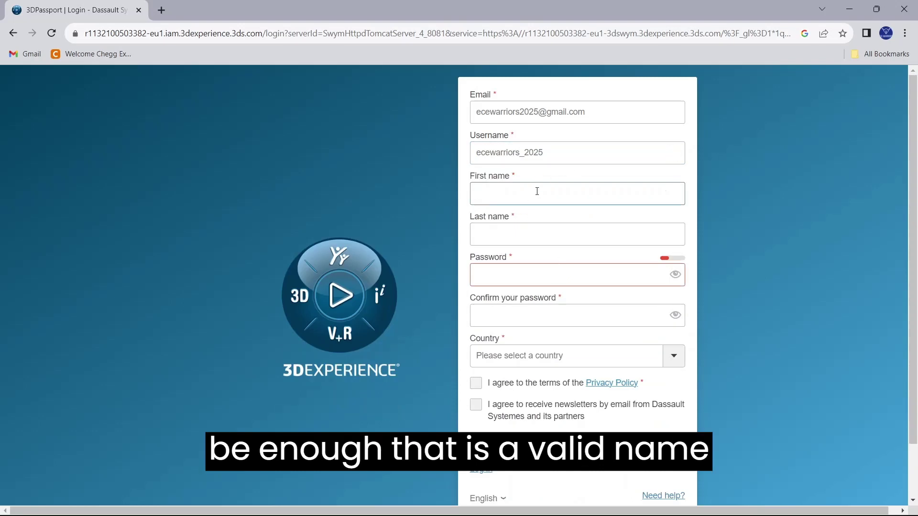
text(ECE)
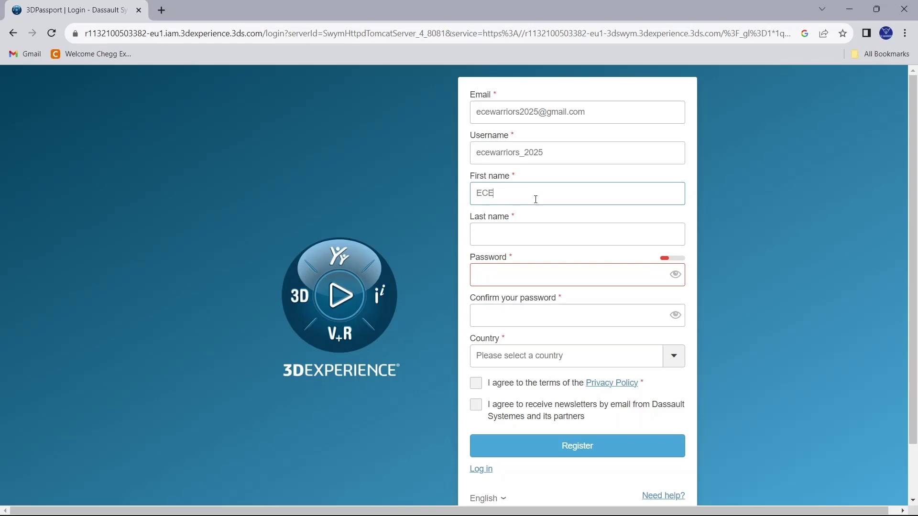
click(532, 234)
text(Warriors)
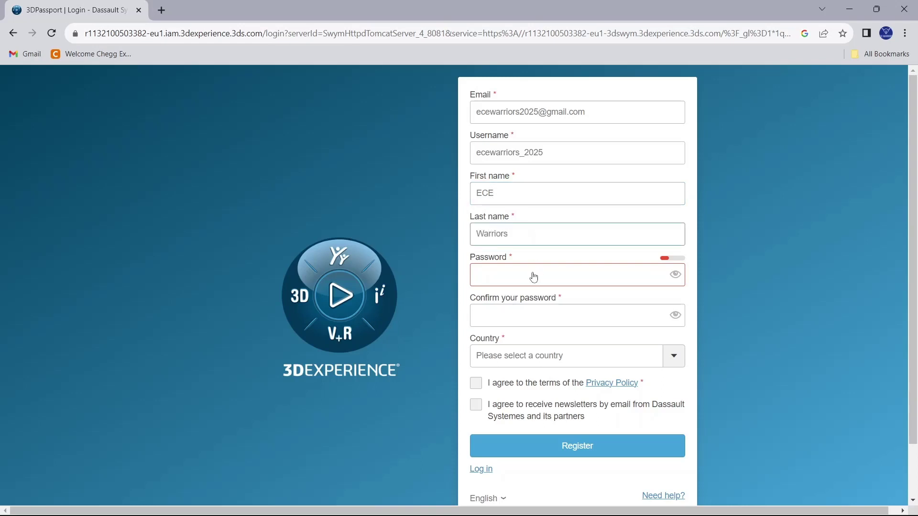
- Enter a password meeting every requirement, check it with the reveal toggle, and start confirming it
click(532, 282)
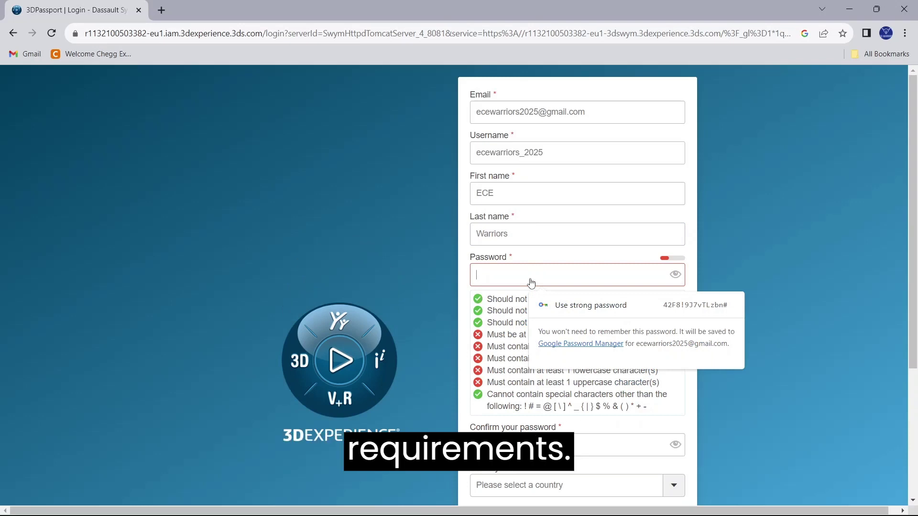
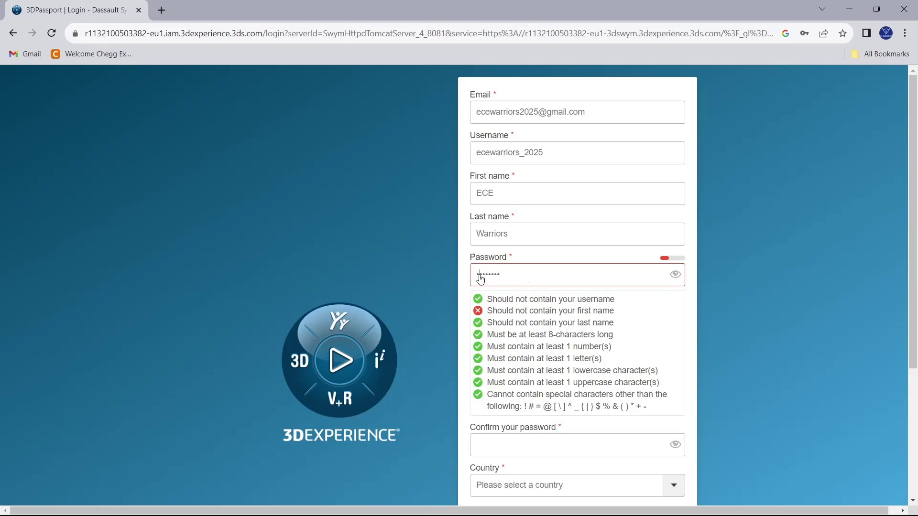
key(Home)
key(Delete)
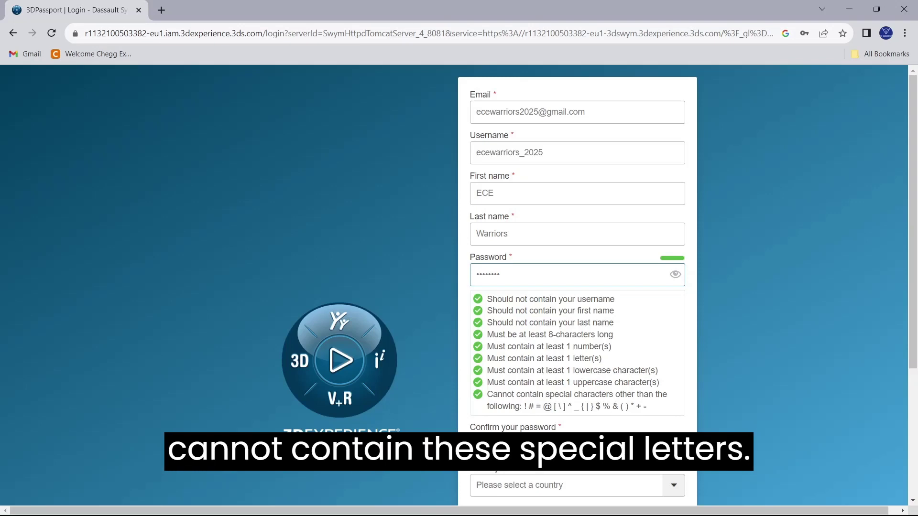
click(577, 443)
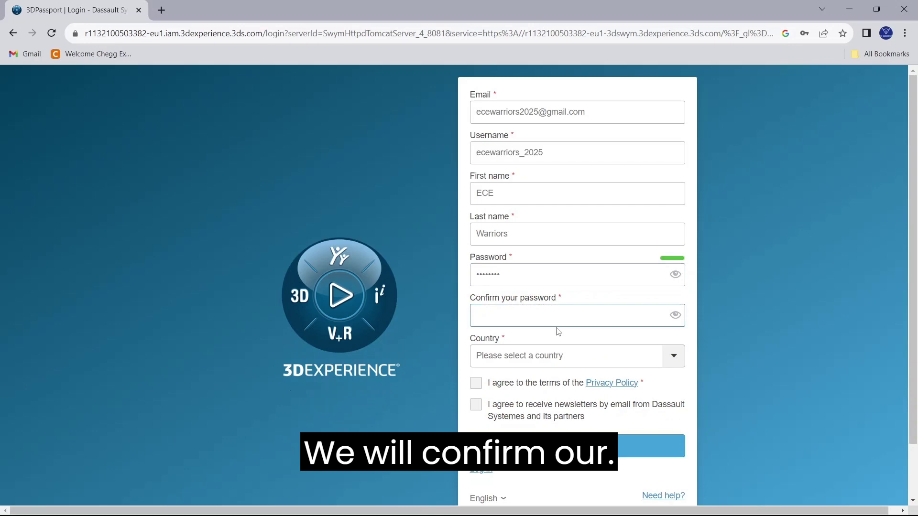
text(•)
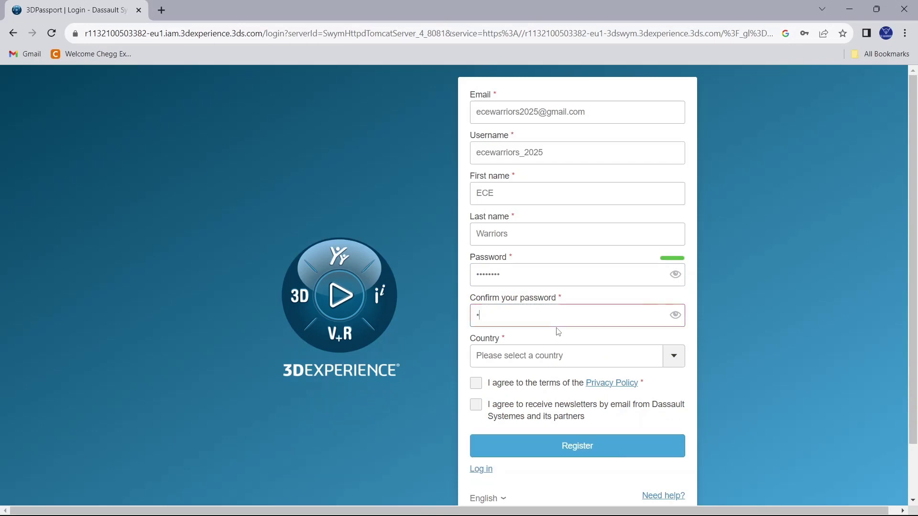
click(674, 274)
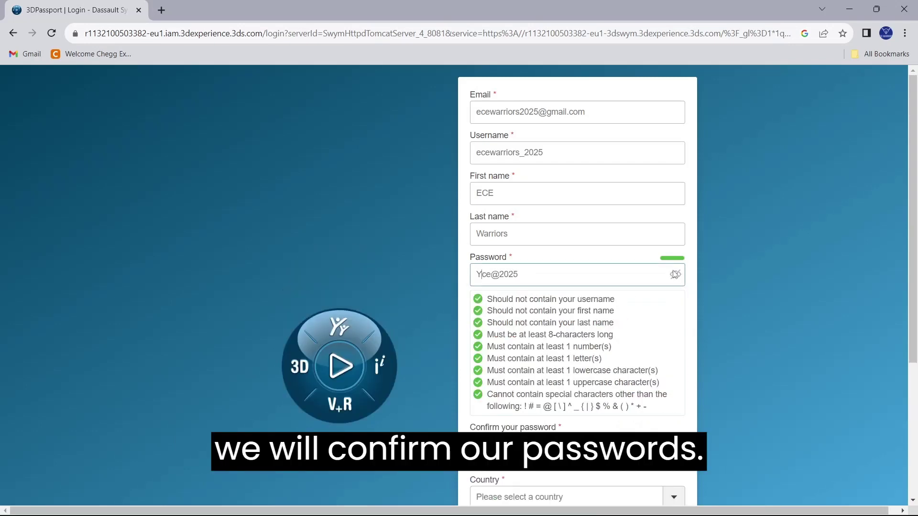
click(675, 274)
click(537, 445)
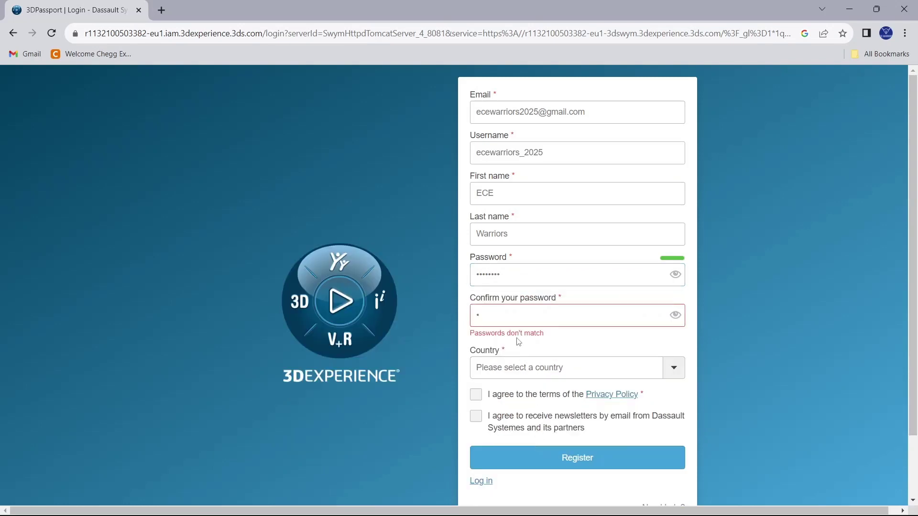
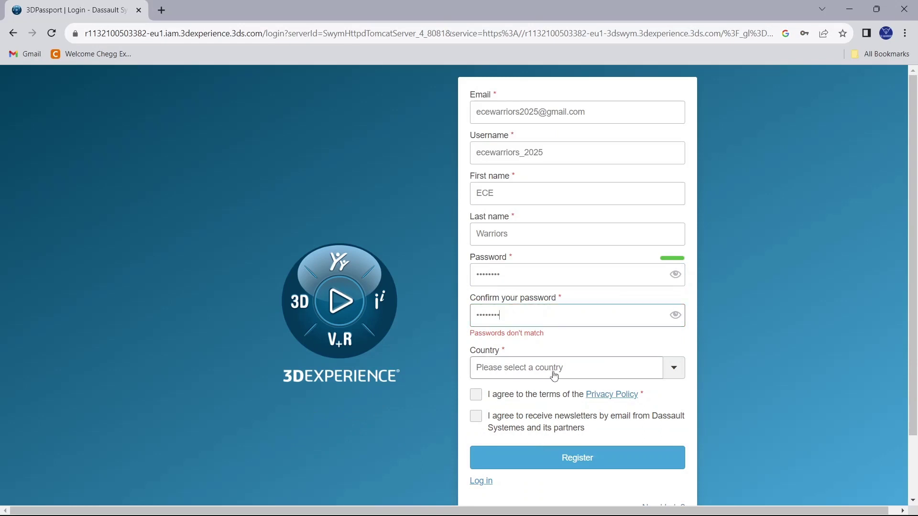
- Choose India as the country, accept the Privacy Policy and newsletters, and register the account
click(559, 358)
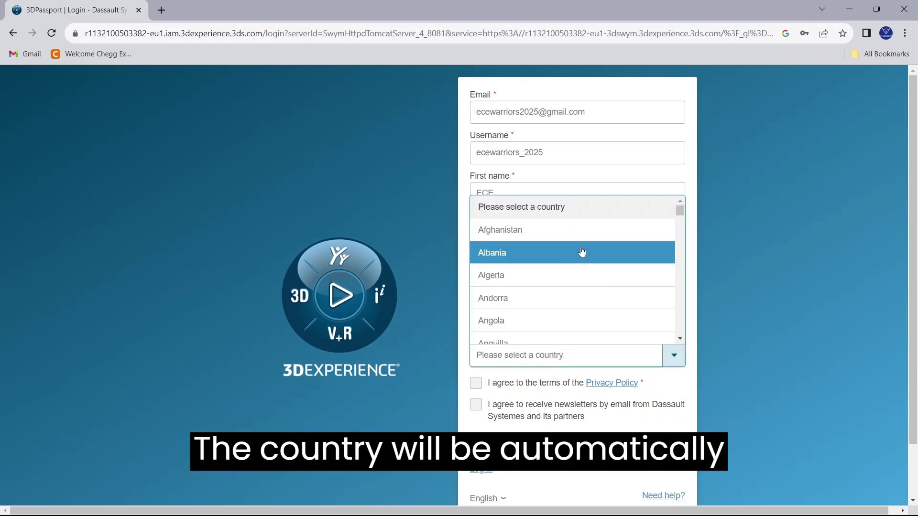
key(i)
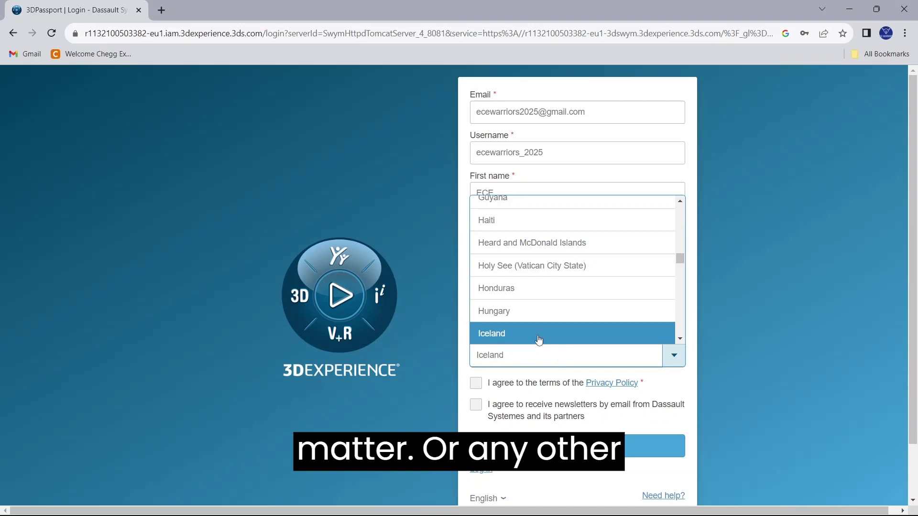
scroll(544, 306, down, 1)
click(543, 296)
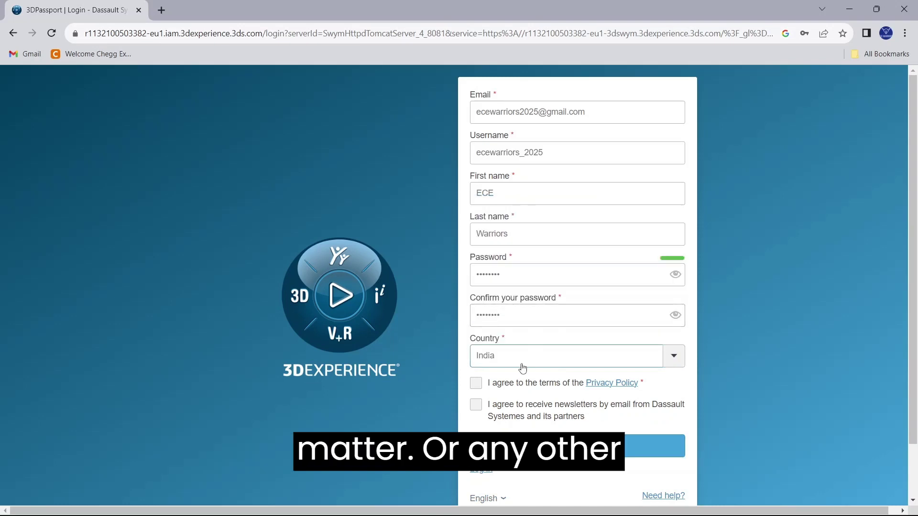
click(476, 383)
click(476, 405)
scroll(559, 338, down, 1)
click(553, 385)
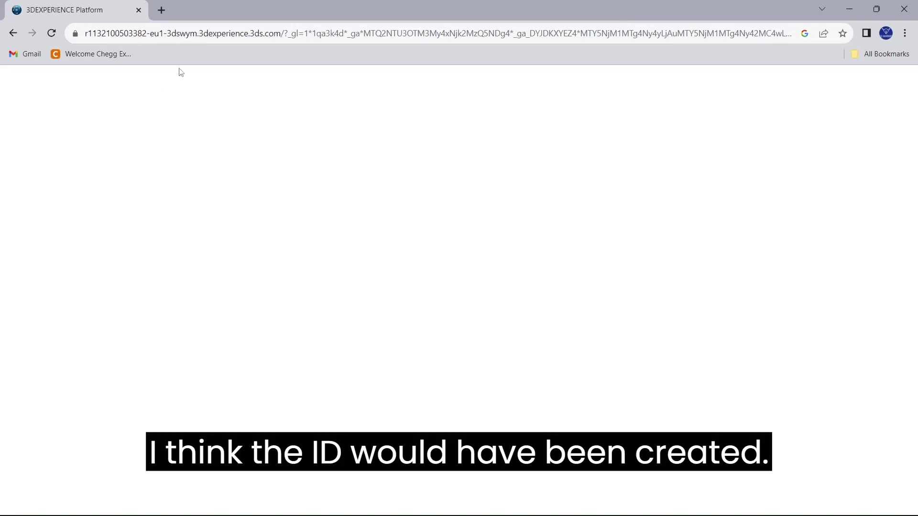
- Return to the Learning Edition page and follow its link to the CST download page on the 3DEXPERIENCE platform
click(151, 33)
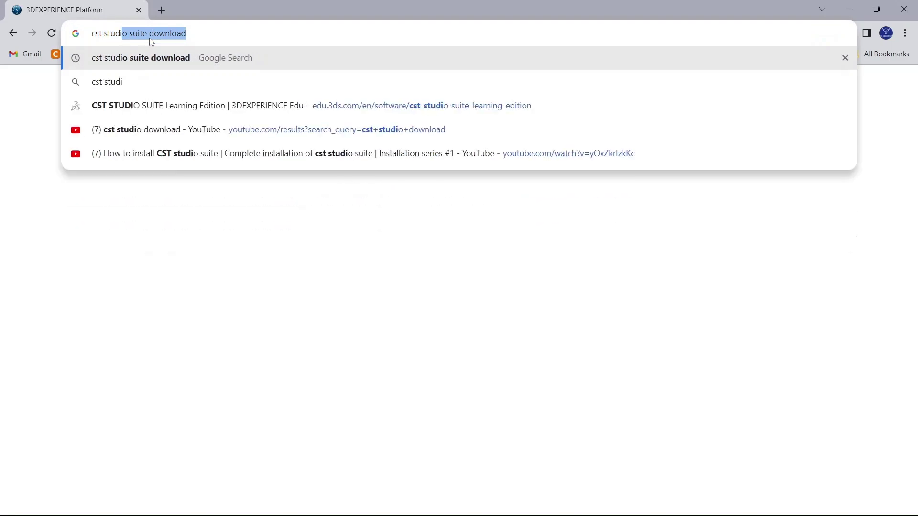
text(dio)
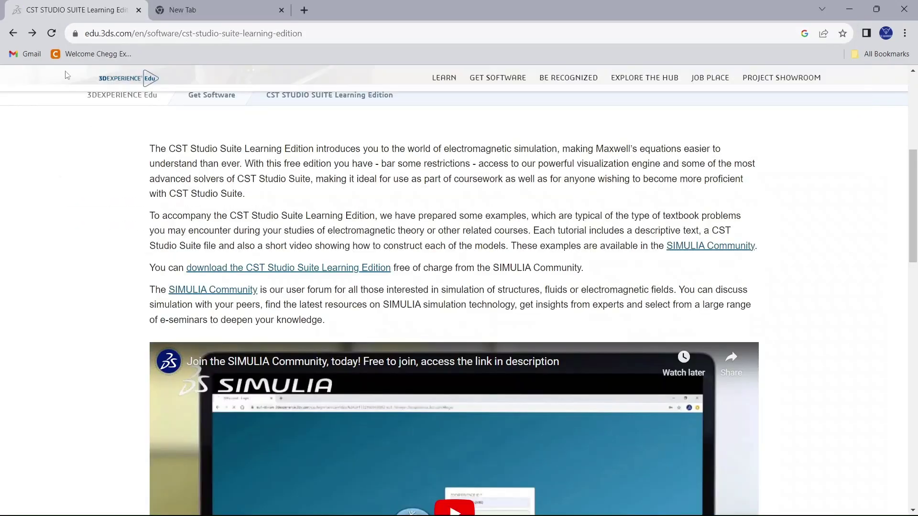
scroll(111, 192, up, 5)
scroll(108, 190, up, 3)
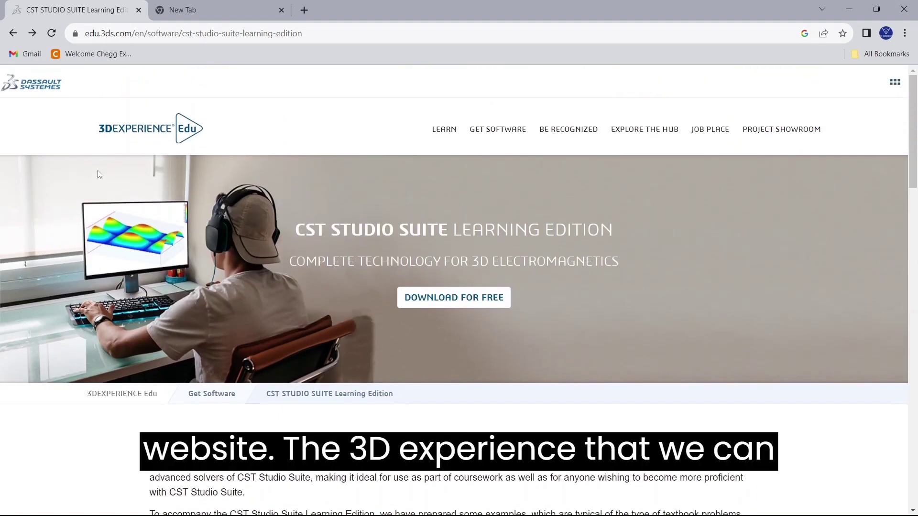
click(13, 33)
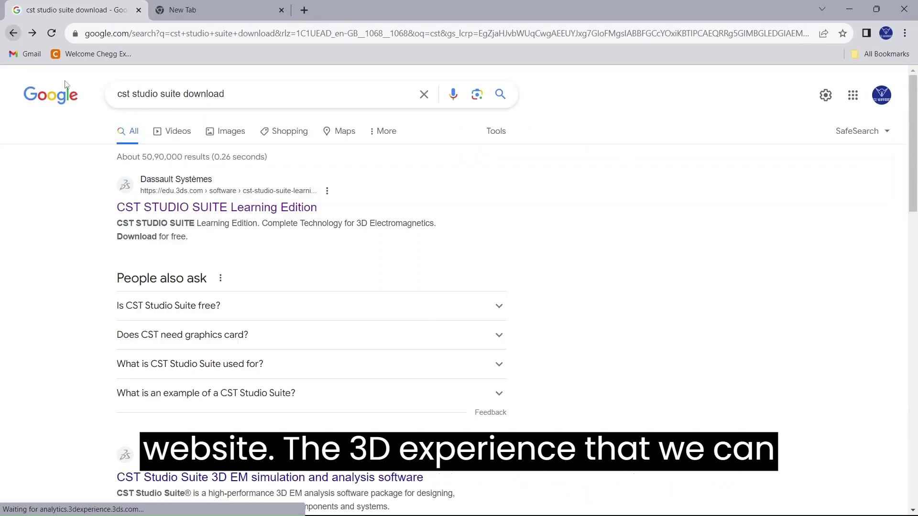
click(176, 207)
scroll(287, 219, down, 2)
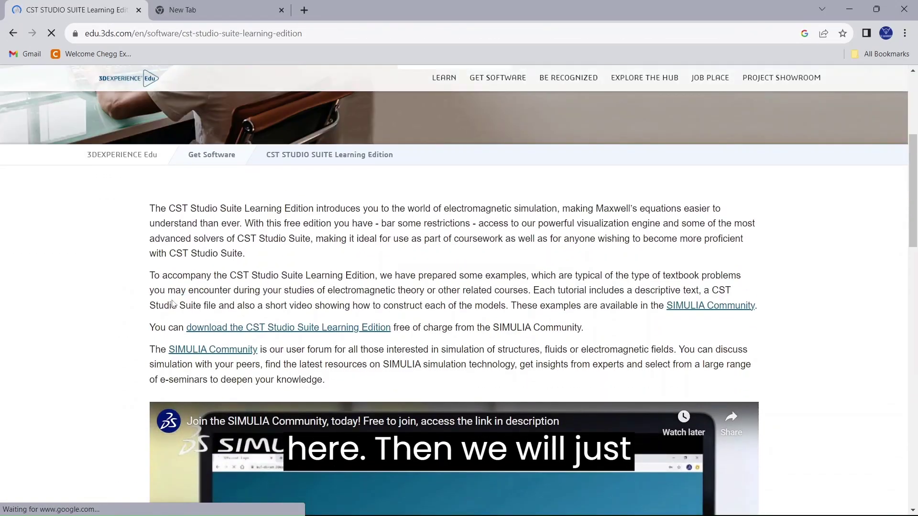
scroll(169, 301, down, 1)
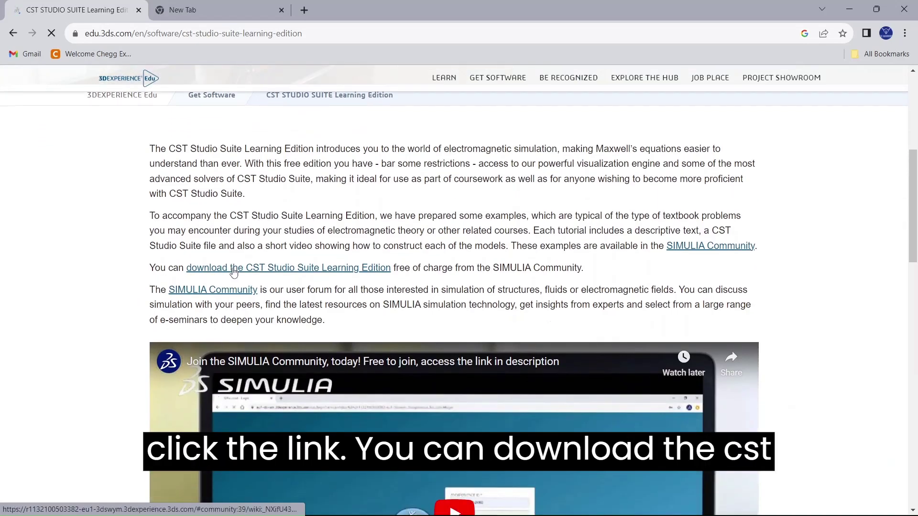
click(268, 273)
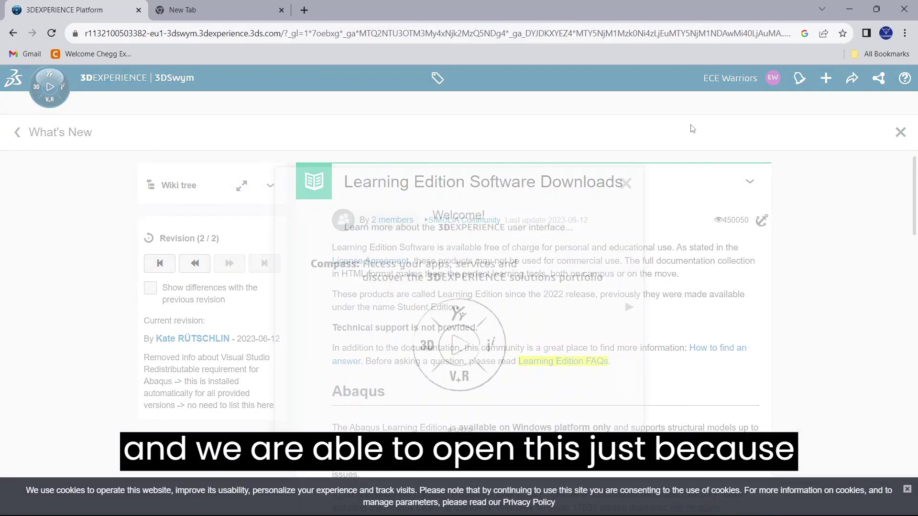
- Page through and close the 3DSwym welcome tour to reveal the Learning Edition downloads
click(629, 308)
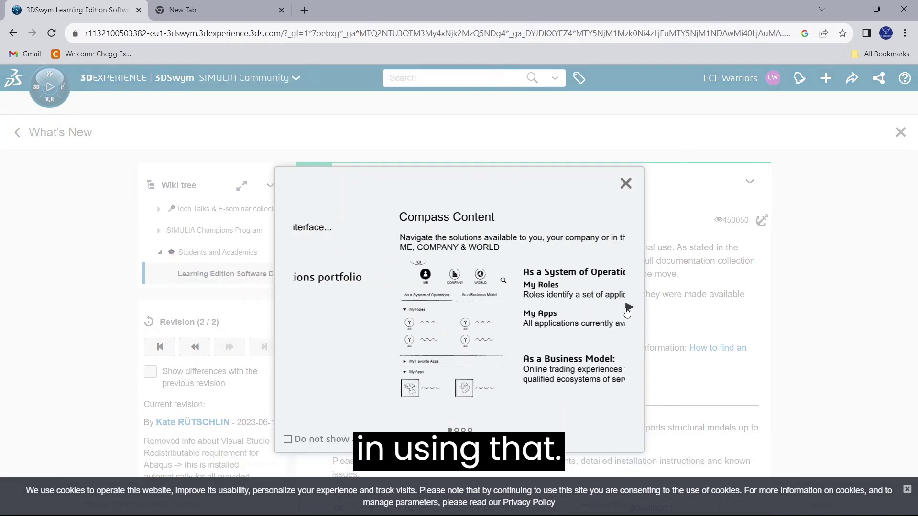
click(627, 310)
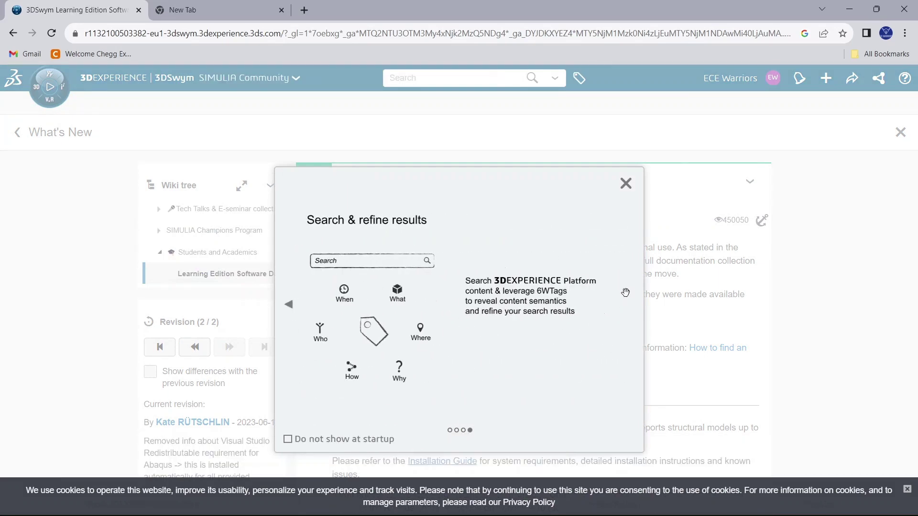
click(626, 182)
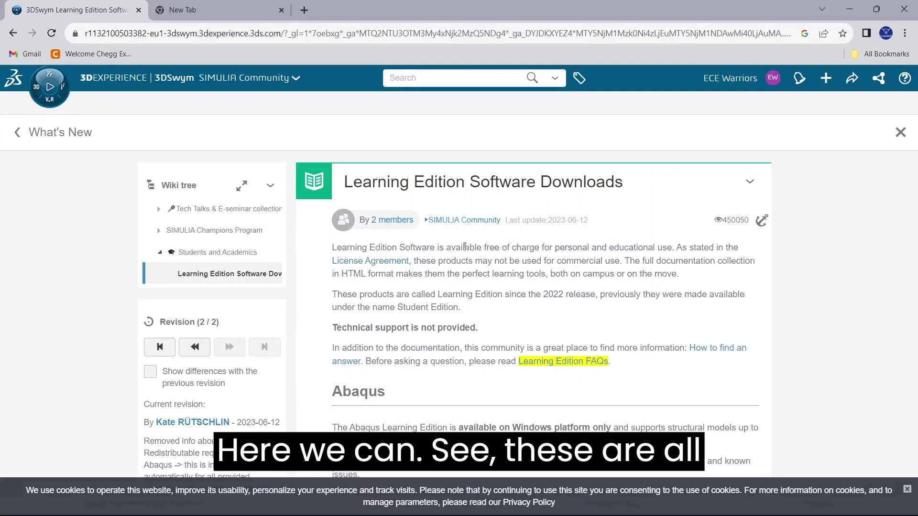
scroll(464, 258, down, 3)
scroll(464, 280, down, 2)
scroll(464, 281, down, 3)
scroll(463, 281, down, 3)
scroll(463, 281, down, 3)
scroll(464, 281, down, 3)
scroll(464, 279, down, 2)
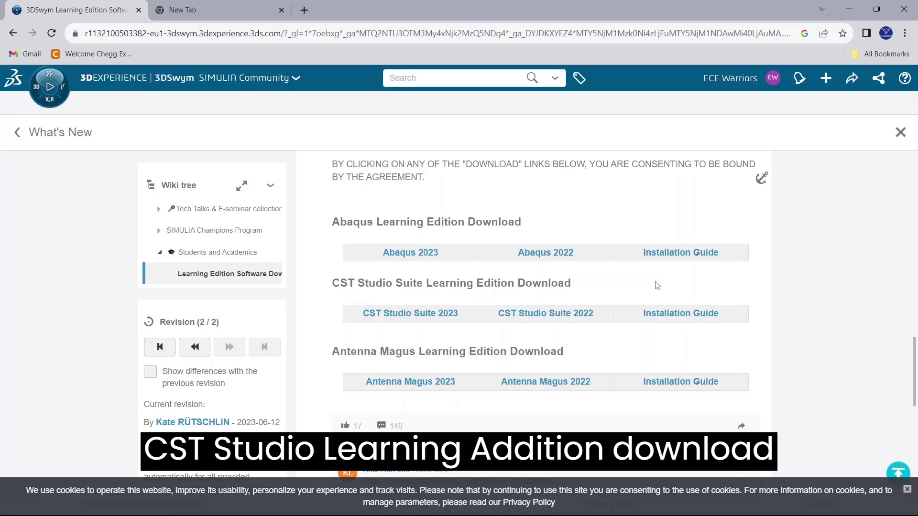
- Download the CST Studio Suite installation instructions PDF and open it from Chrome's downloads
click(672, 313)
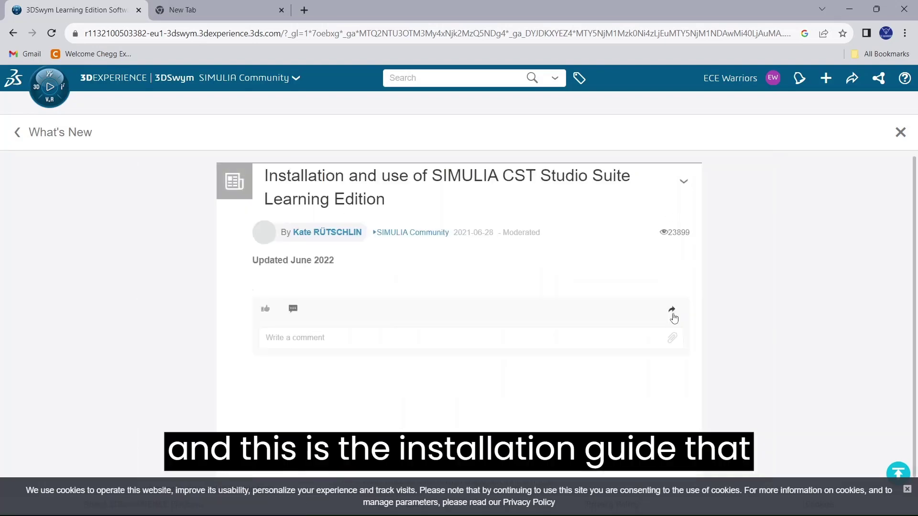
scroll(536, 308, down, 2)
scroll(537, 309, down, 4)
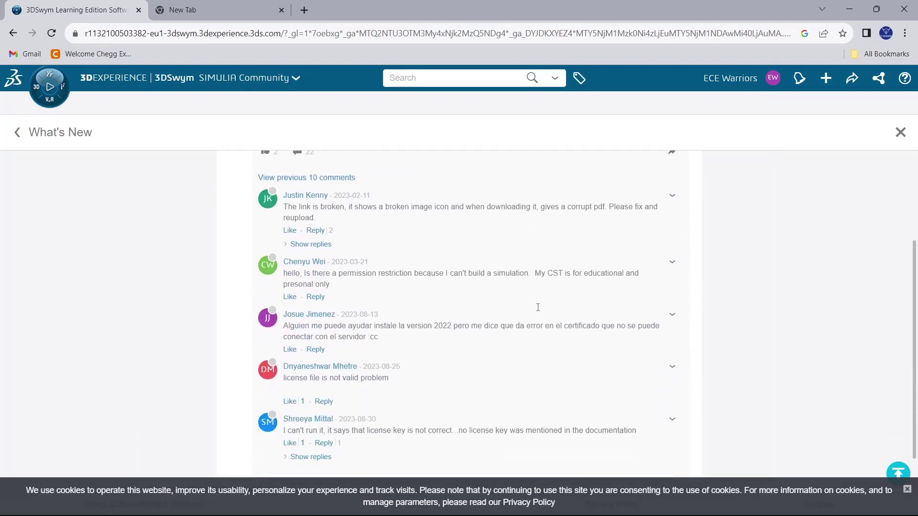
scroll(536, 308, up, 5)
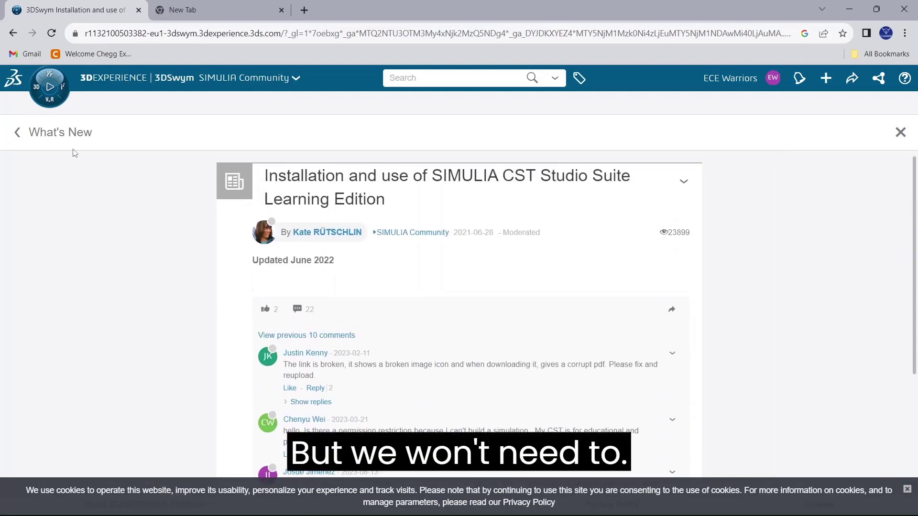
scroll(399, 251, down, 1)
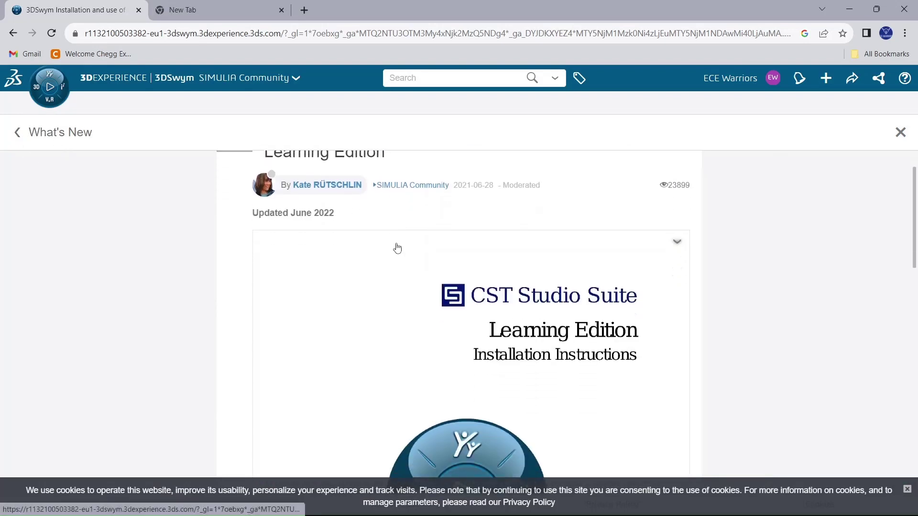
scroll(398, 250, down, 3)
scroll(398, 251, down, 3)
scroll(398, 258, down, 3)
scroll(401, 263, down, 2)
scroll(401, 263, up, 3)
scroll(401, 263, up, 2)
scroll(401, 264, up, 2)
scroll(401, 263, up, 3)
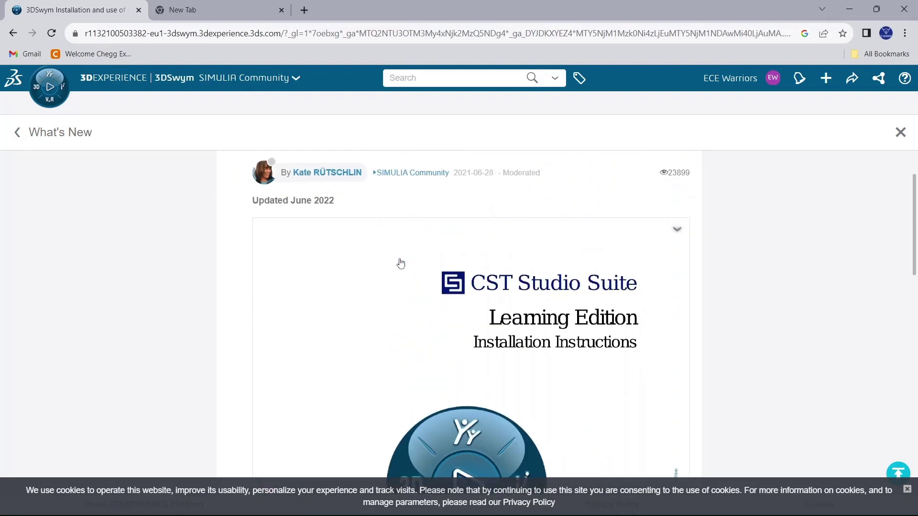
click(676, 230)
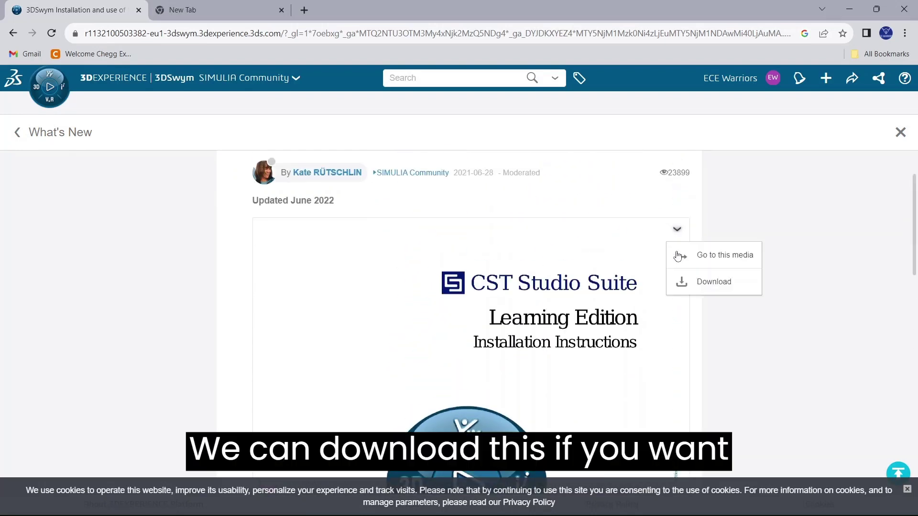
click(707, 281)
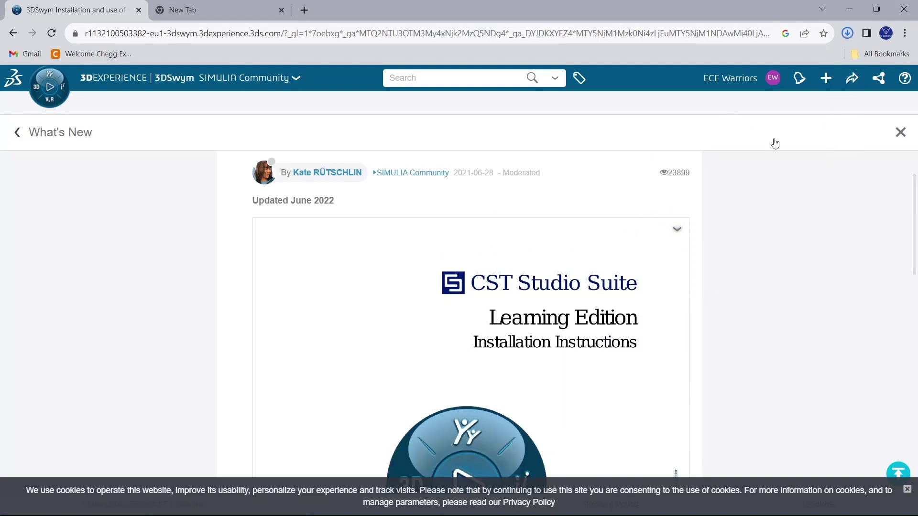
click(848, 34)
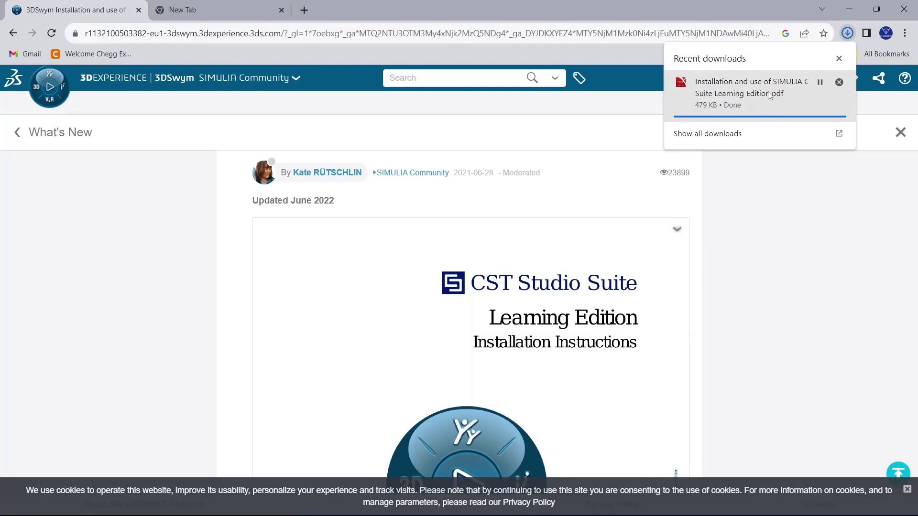
click(768, 91)
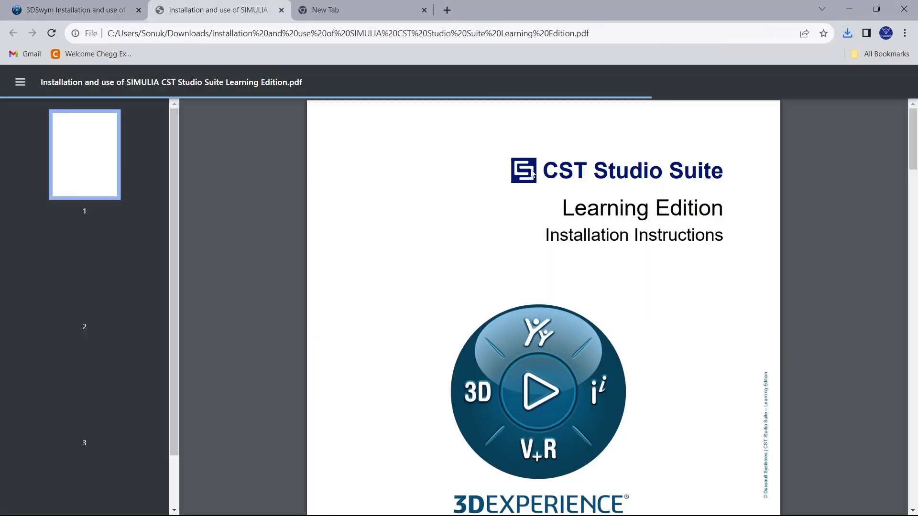
scroll(531, 169, down, 3)
scroll(531, 169, down, 2)
scroll(531, 169, down, 4)
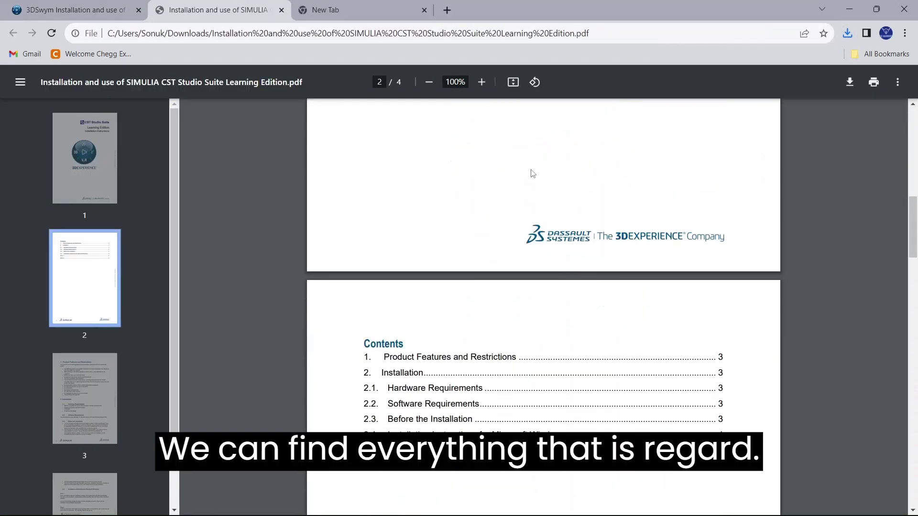
scroll(531, 169, down, 4)
scroll(530, 170, down, 4)
scroll(531, 170, down, 4)
scroll(534, 175, down, 4)
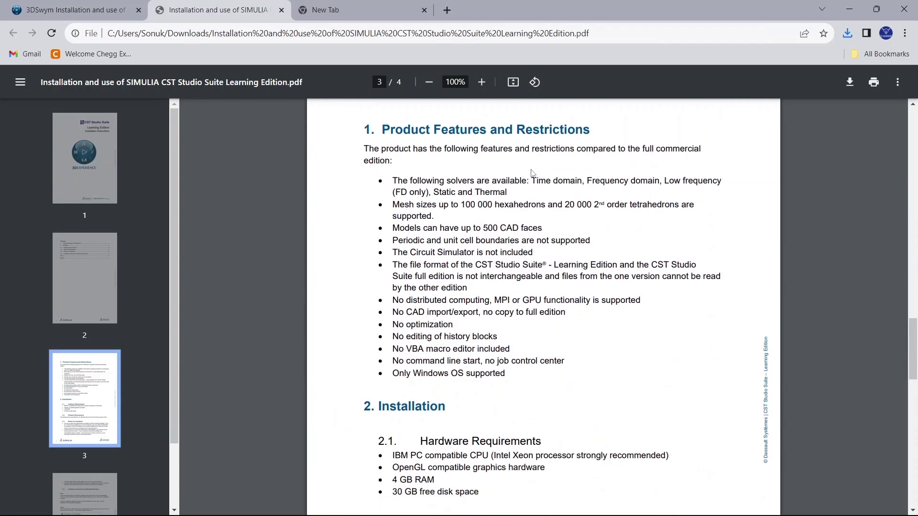
scroll(533, 174, down, 3)
scroll(533, 175, down, 4)
scroll(534, 175, down, 4)
scroll(534, 175, down, 4)
scroll(533, 174, down, 3)
scroll(533, 175, down, 3)
scroll(533, 175, down, 4)
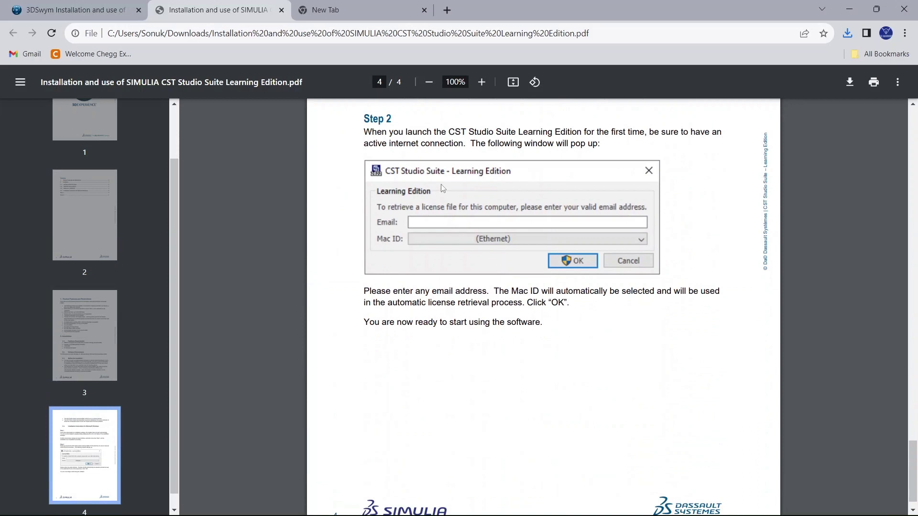
scroll(443, 187, down, 1)
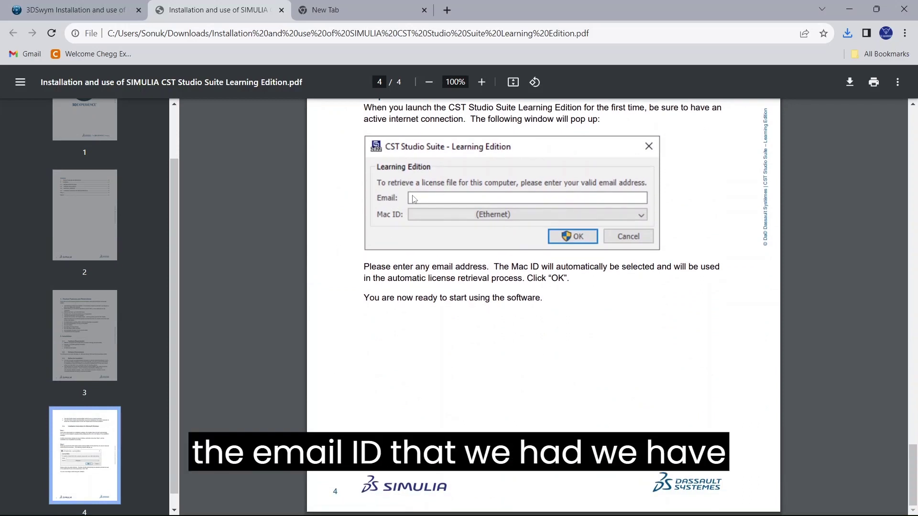
scroll(413, 199, up, 4)
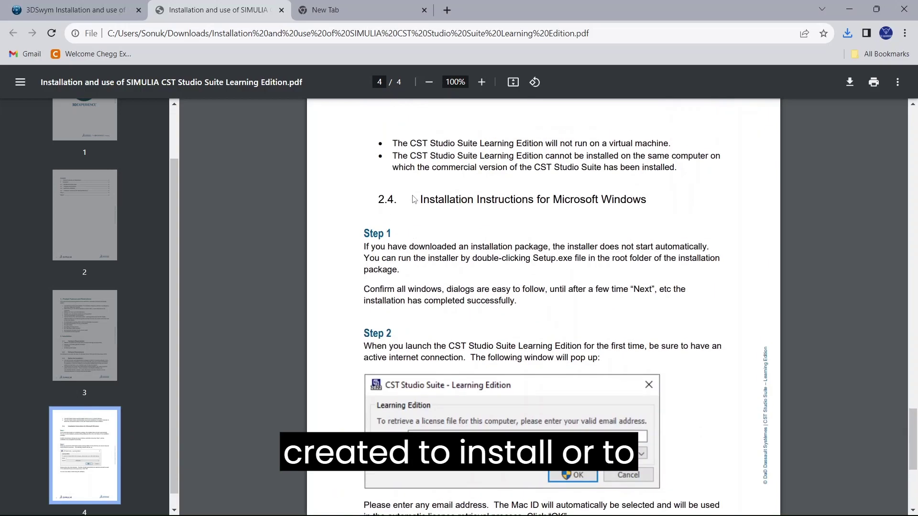
scroll(413, 199, up, 4)
scroll(413, 198, up, 4)
scroll(413, 199, up, 4)
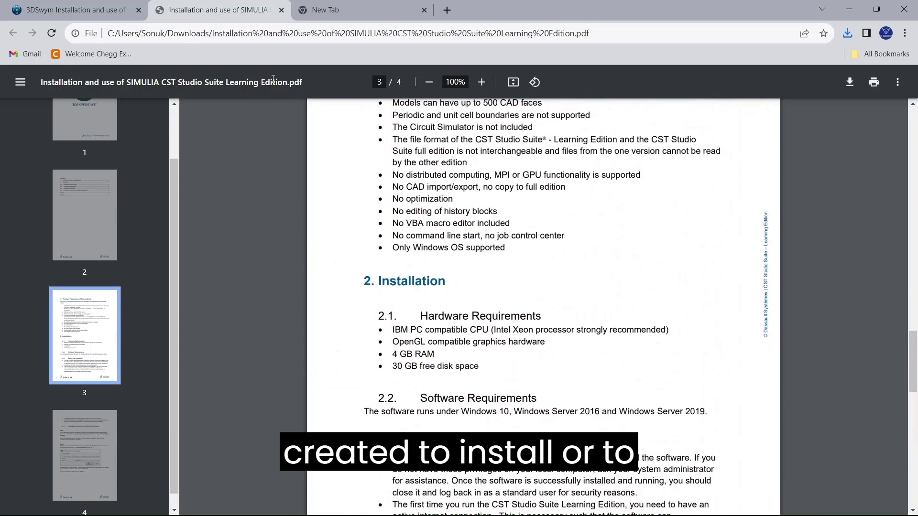
- Return to the Learning Edition Software Downloads page and start the CST Studio Suite 2023 download
click(120, 10)
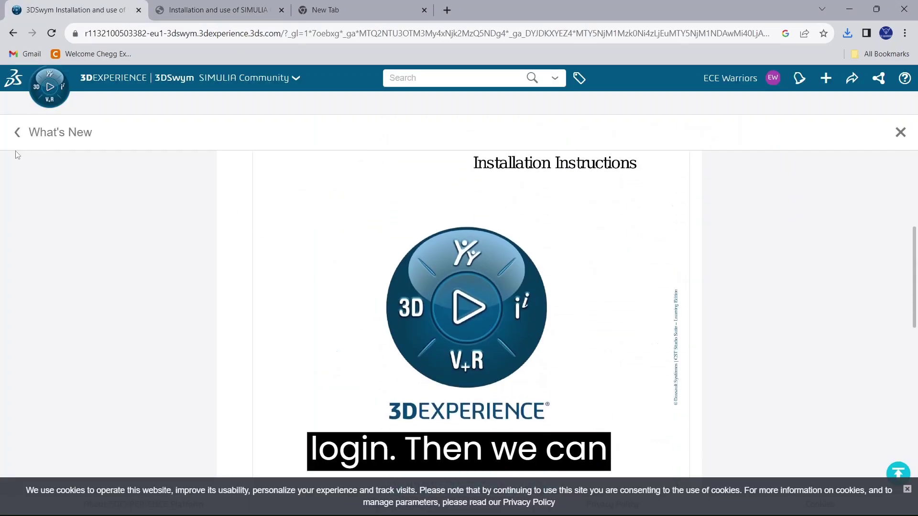
click(16, 132)
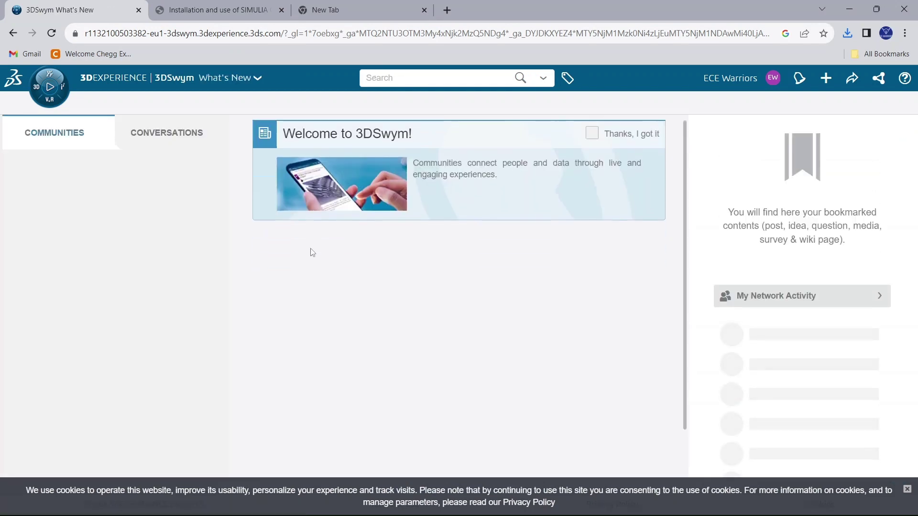
scroll(311, 261, down, 3)
scroll(311, 262, up, 4)
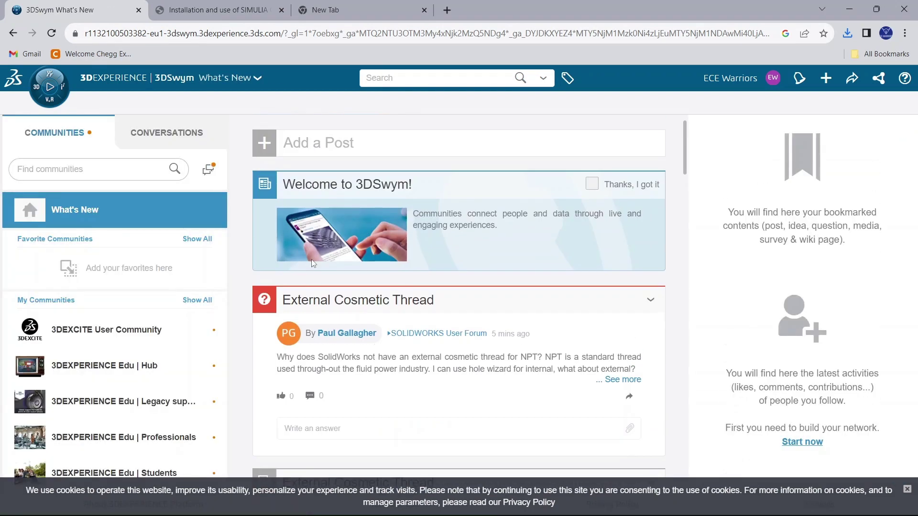
scroll(312, 266, down, 3)
scroll(311, 269, down, 3)
scroll(311, 270, down, 3)
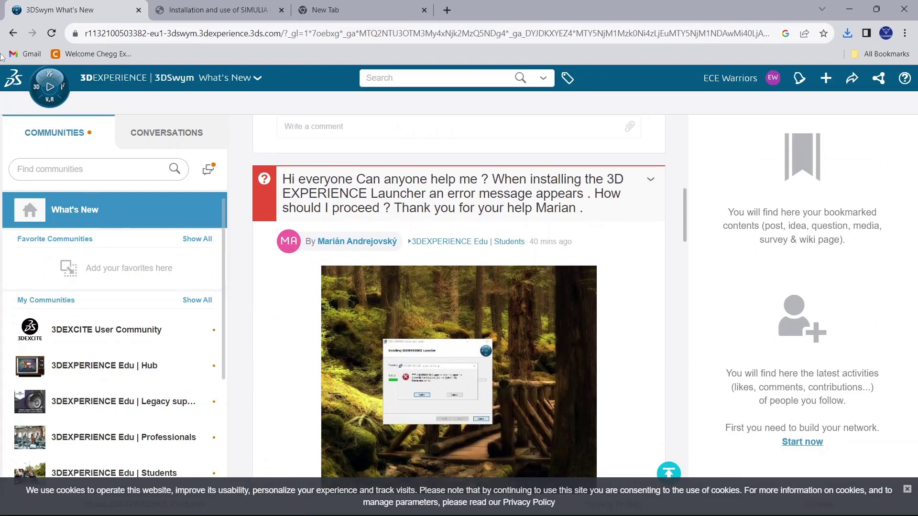
click(13, 34)
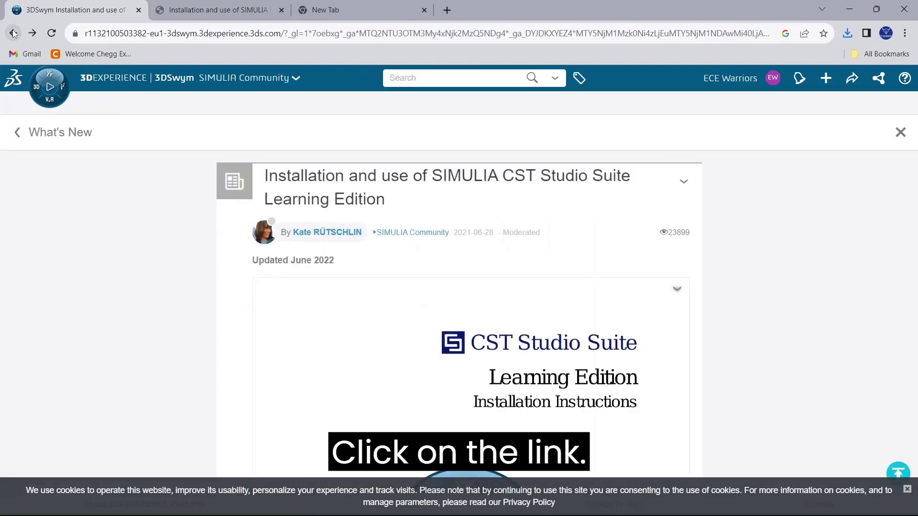
click(13, 33)
scroll(417, 358, down, 3)
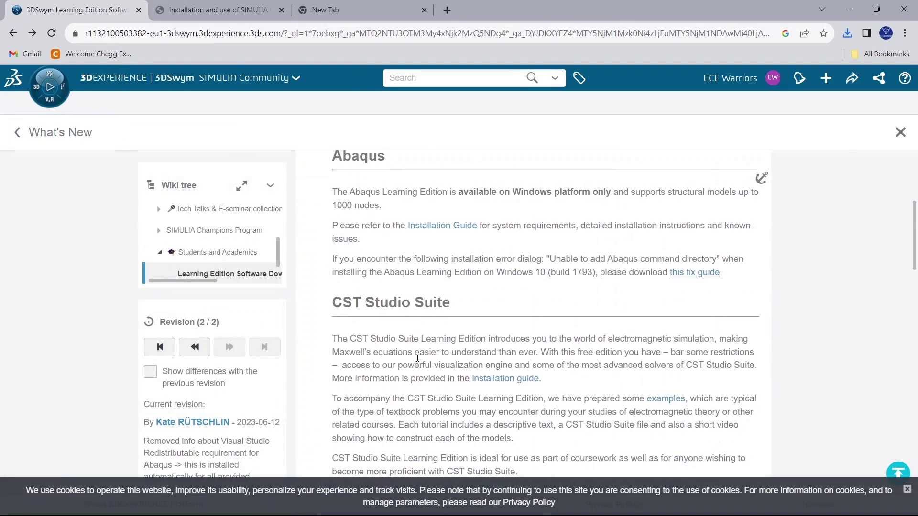
scroll(417, 357, down, 4)
scroll(417, 358, down, 3)
scroll(417, 357, down, 3)
scroll(418, 357, down, 3)
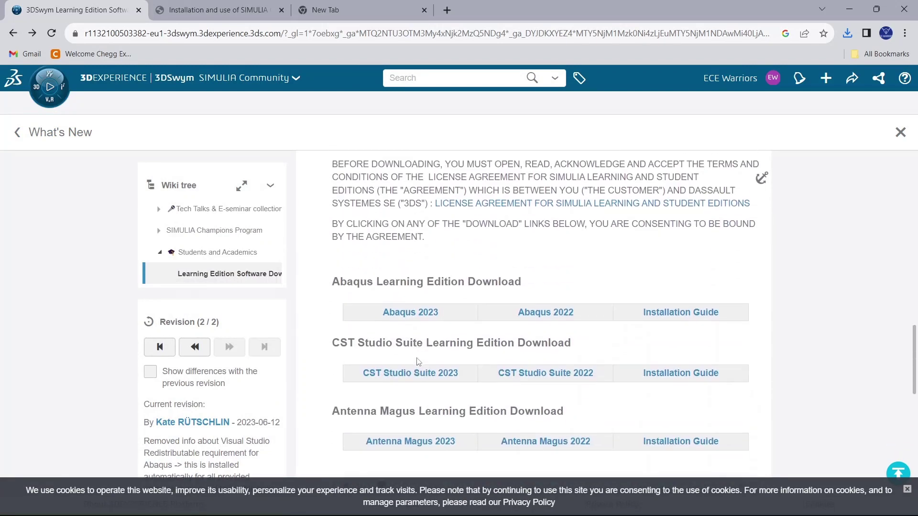
scroll(418, 363, down, 1)
click(399, 321)
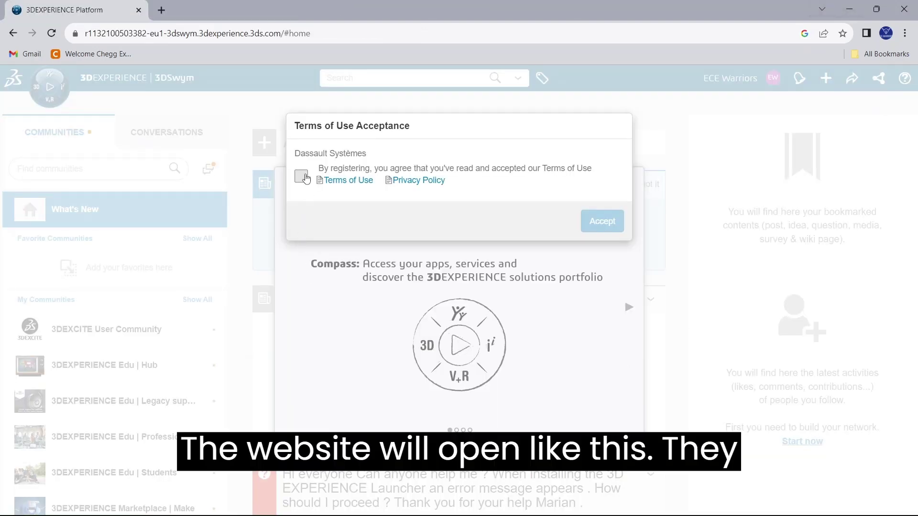
- Accept the 3DSwym Terms of Use, then page through and close the welcome tour
click(301, 177)
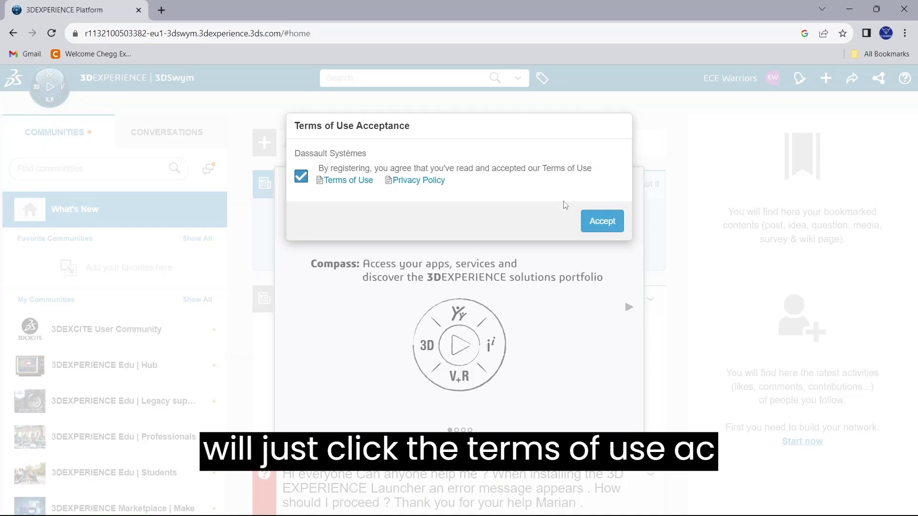
click(602, 221)
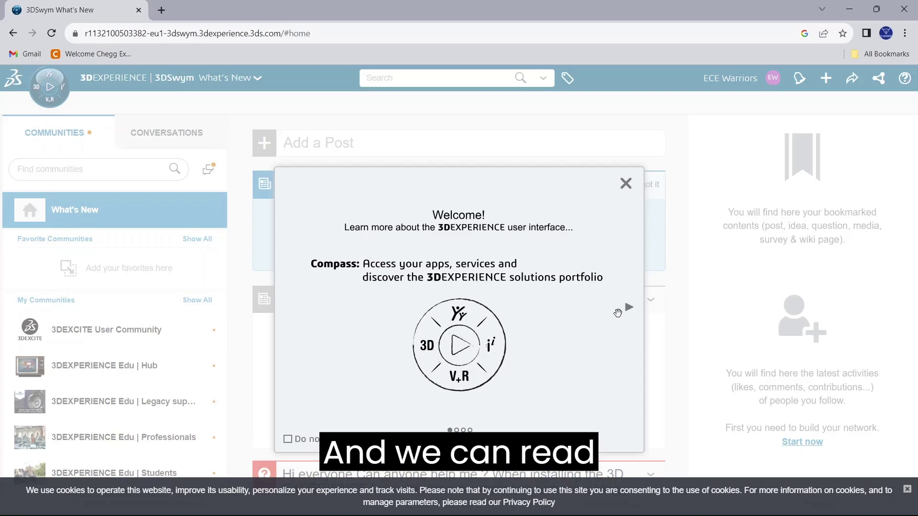
click(630, 308)
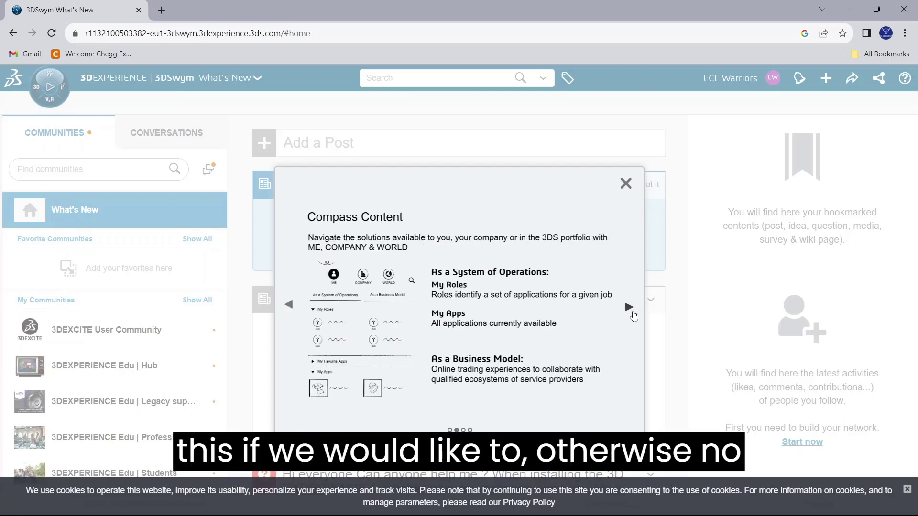
click(630, 308)
click(630, 309)
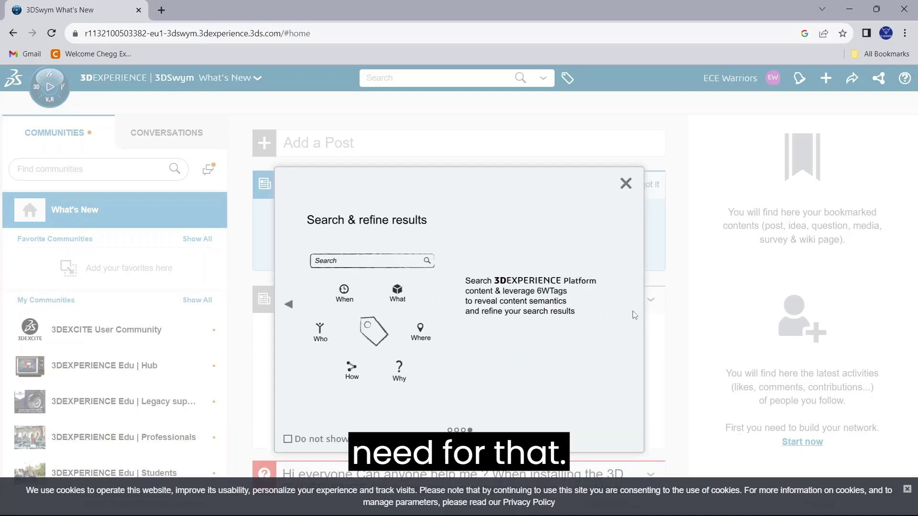
click(626, 184)
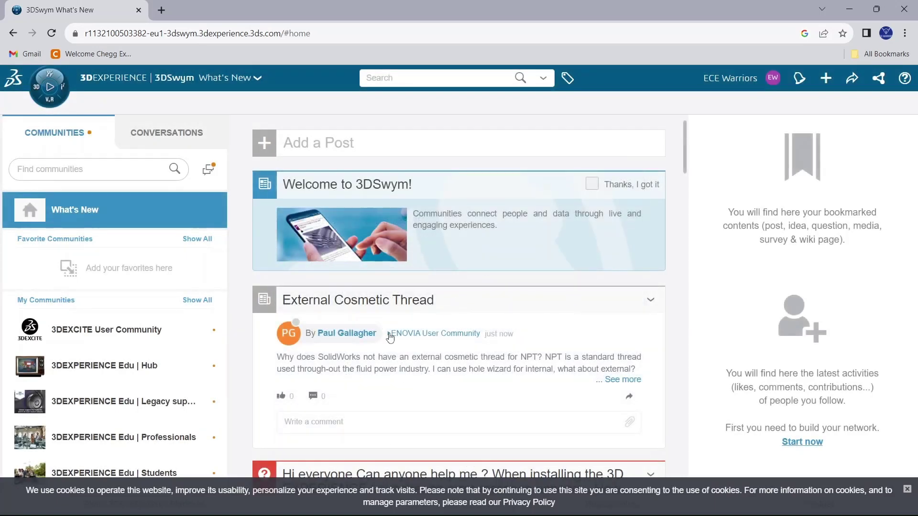
scroll(174, 338, down, 1)
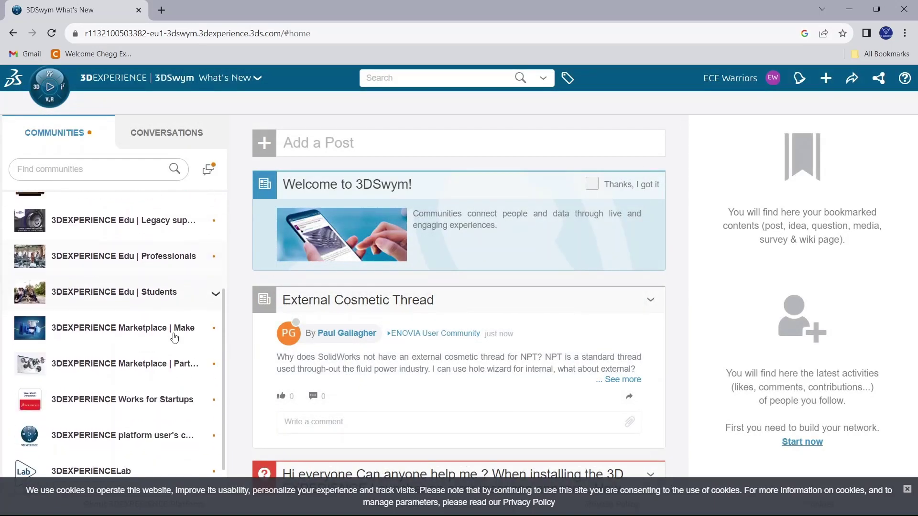
scroll(174, 338, down, 5)
scroll(174, 338, down, 4)
scroll(175, 337, down, 3)
scroll(174, 337, down, 2)
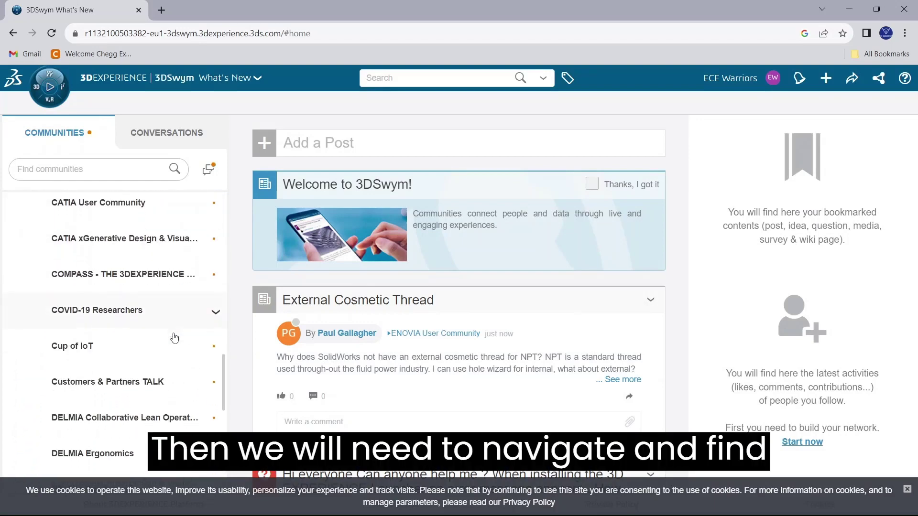
scroll(175, 337, down, 5)
scroll(175, 338, down, 4)
scroll(174, 337, down, 2)
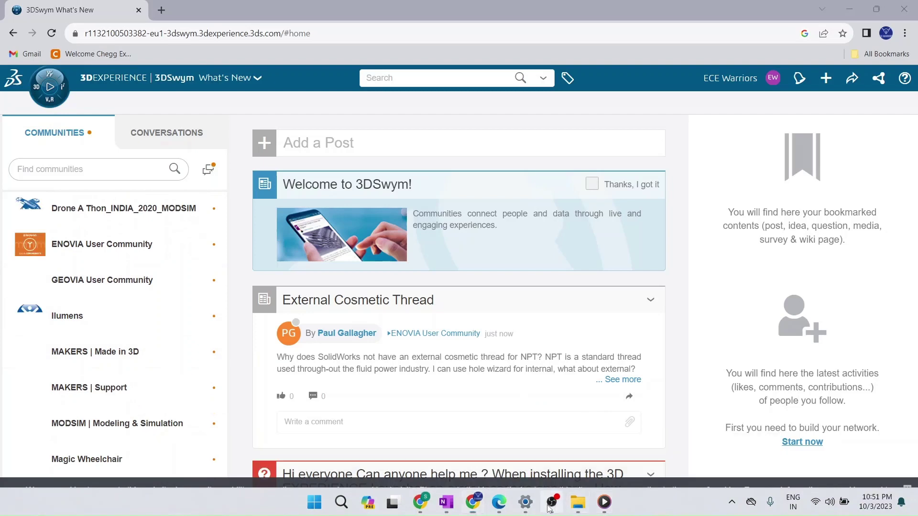
- Show Chrome's downloads list with the finished CST Windows64 zip (1.3 GB)
click(552, 504)
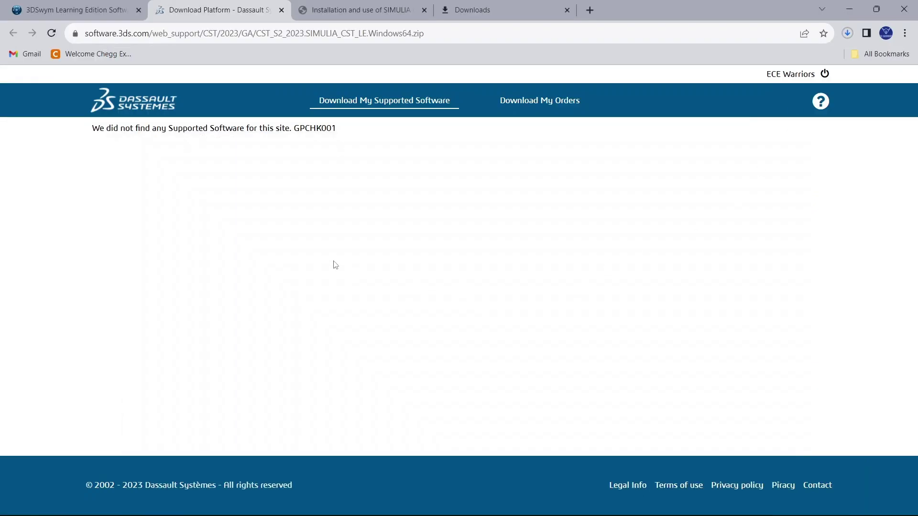
click(502, 9)
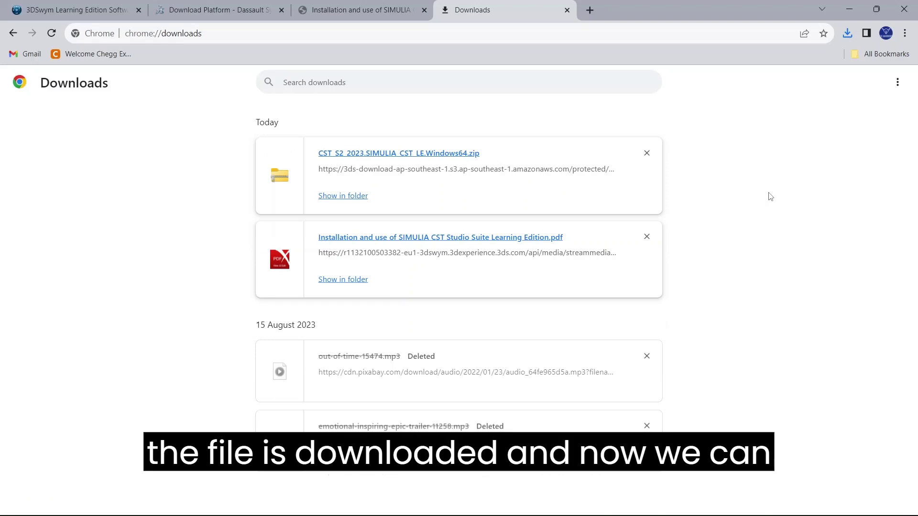
- Extract the CST Windows64 zip into the suggested Downloads subfolder, briefly pausing and resuming the copy
click(356, 196)
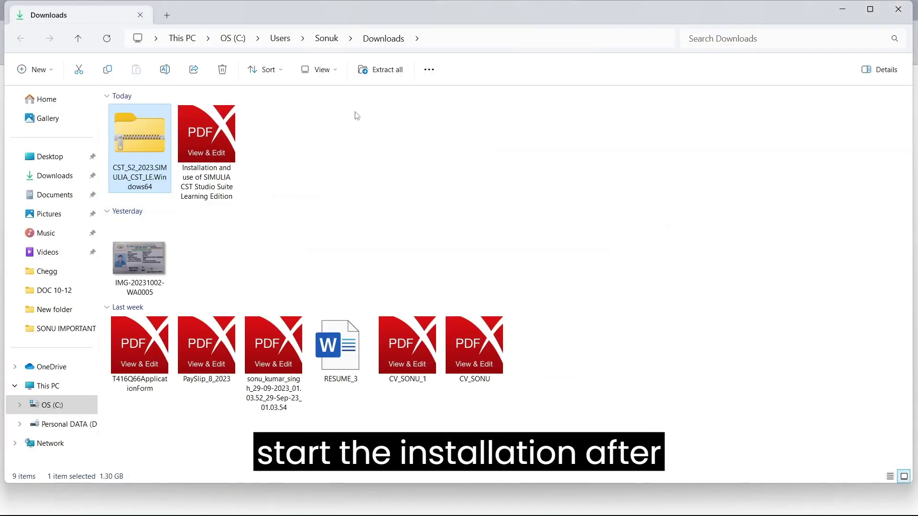
click(381, 70)
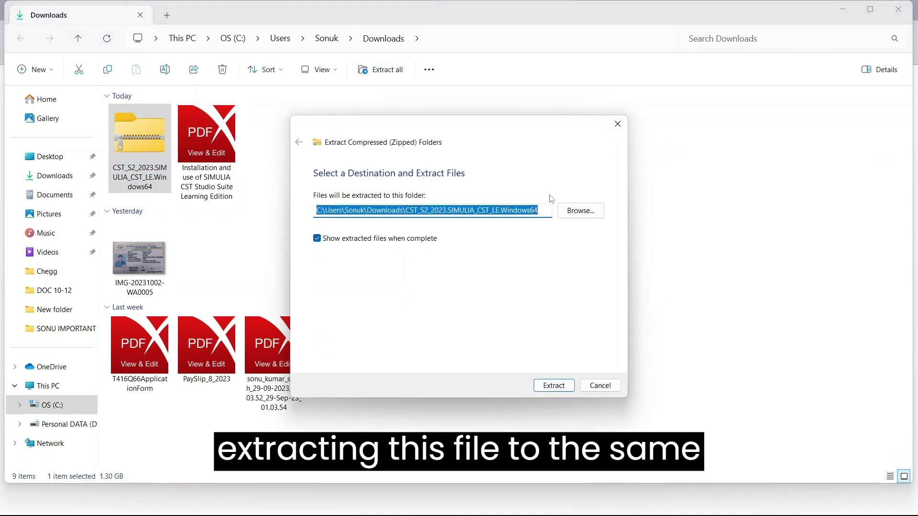
click(553, 386)
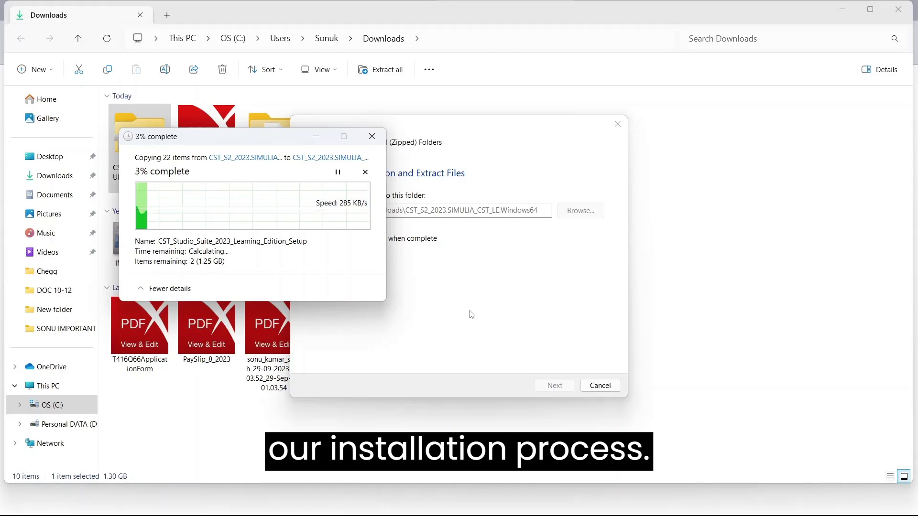
click(338, 171)
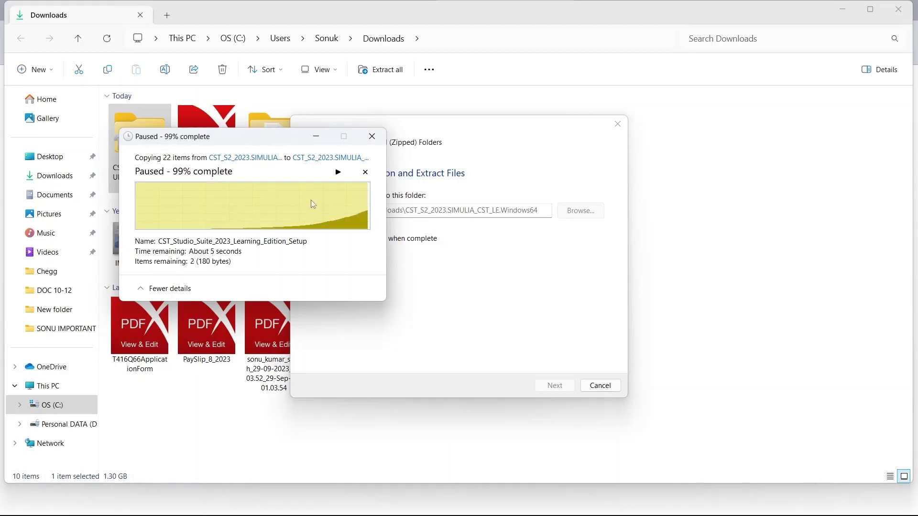
click(338, 172)
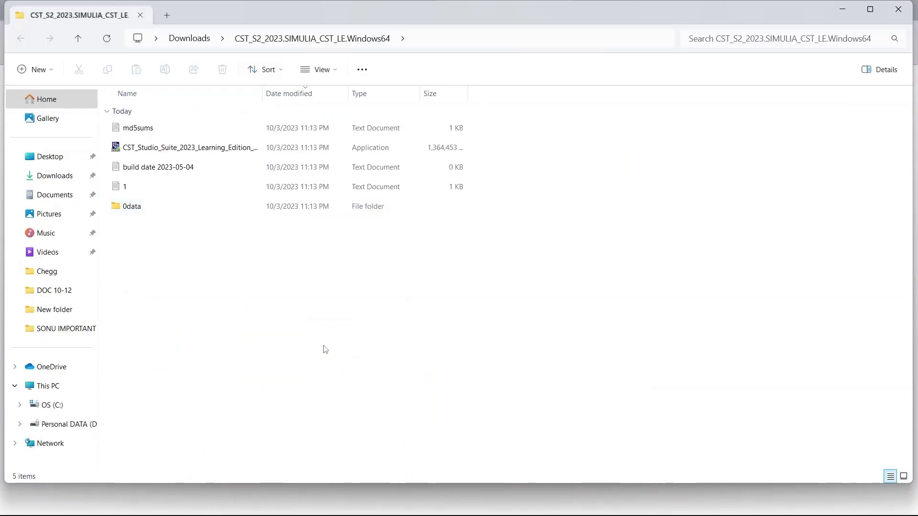
- Run CST_Studio_Suite_2023_Learning_Edition_Setup and minimize Explorer and Chrome to reveal the InstallShield Wizard
click(205, 152)
double_click(204, 151)
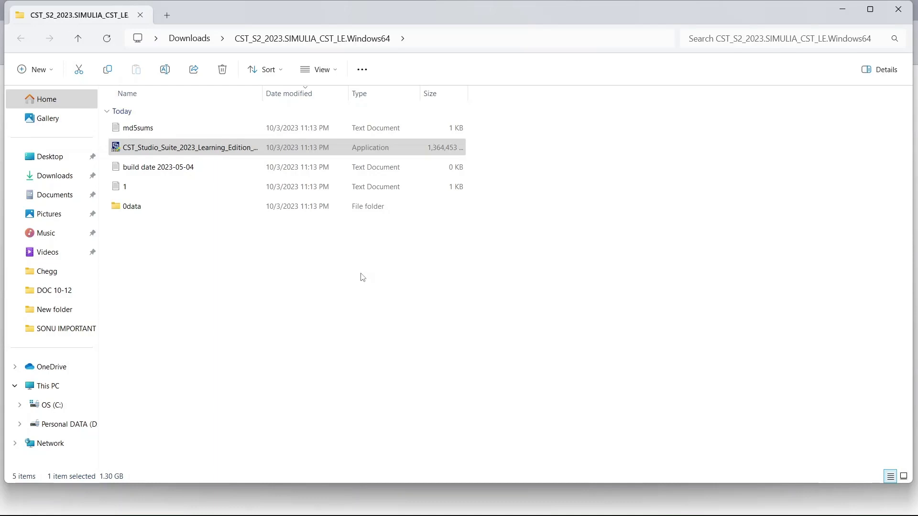
click(845, 9)
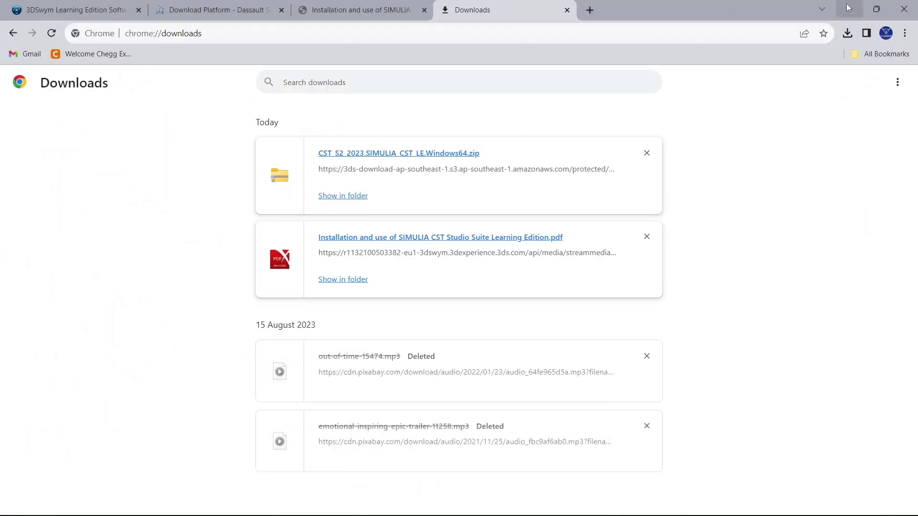
click(847, 8)
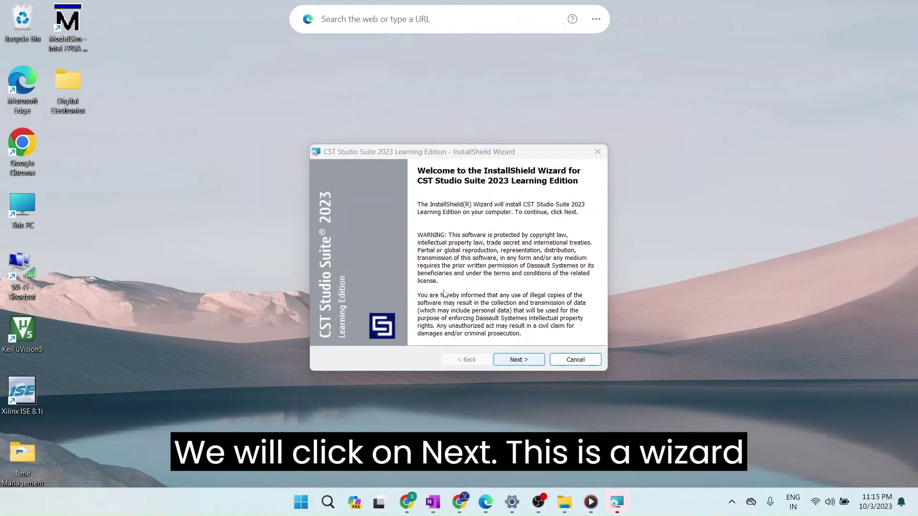
- Advance past the welcome, customer information and default destination folder screens of the wizard
click(519, 361)
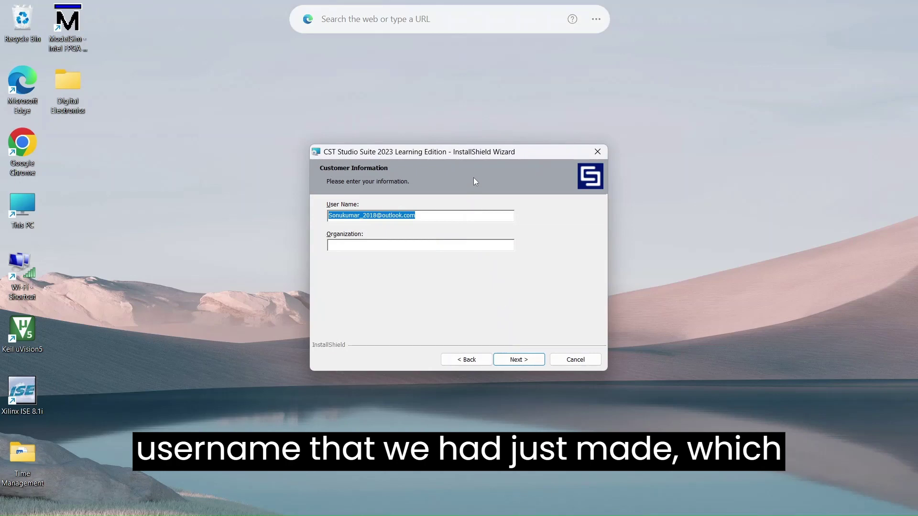
text(Ecewarriors)
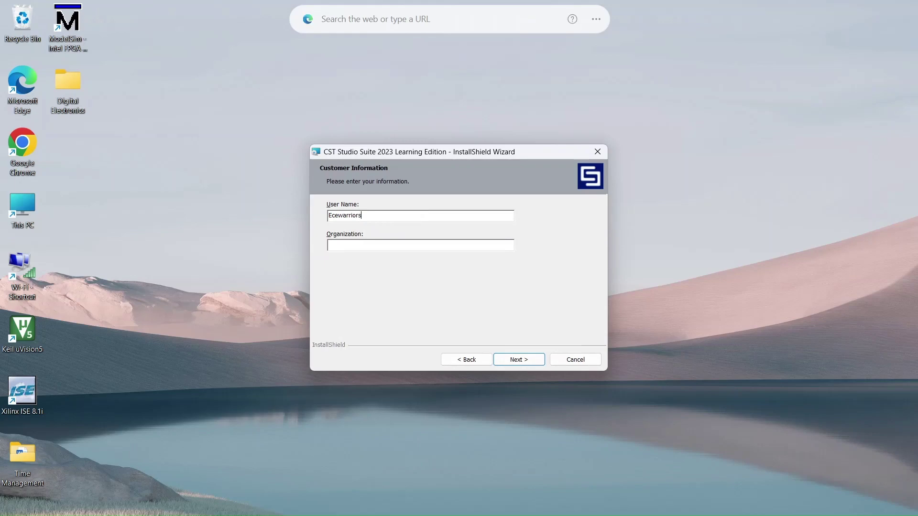
text(2025)
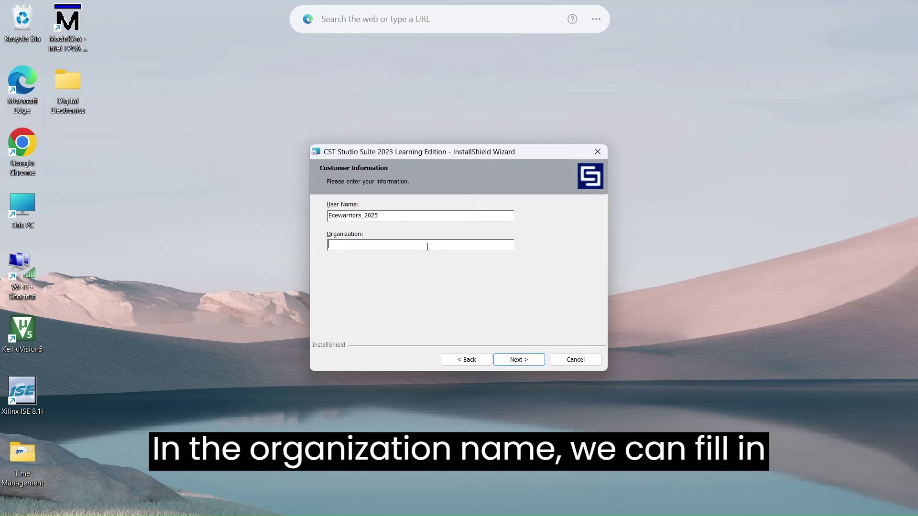
text(MVDU)
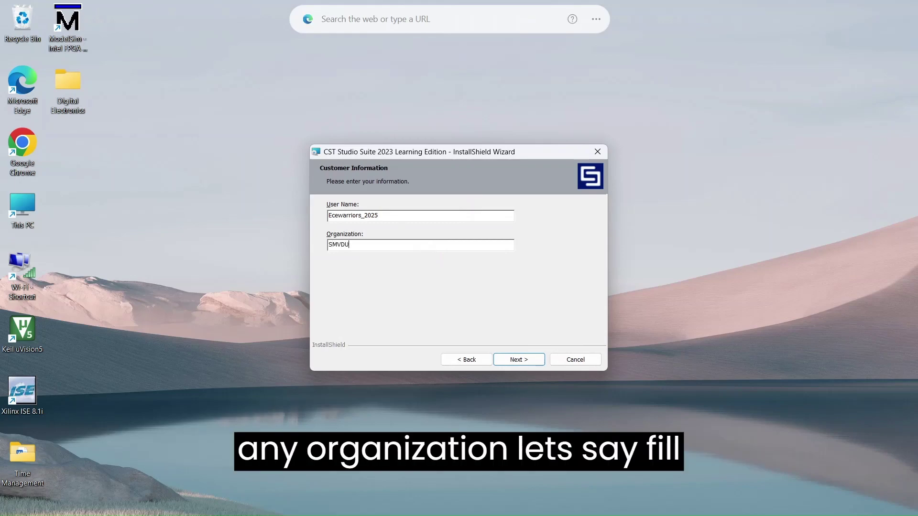
click(518, 360)
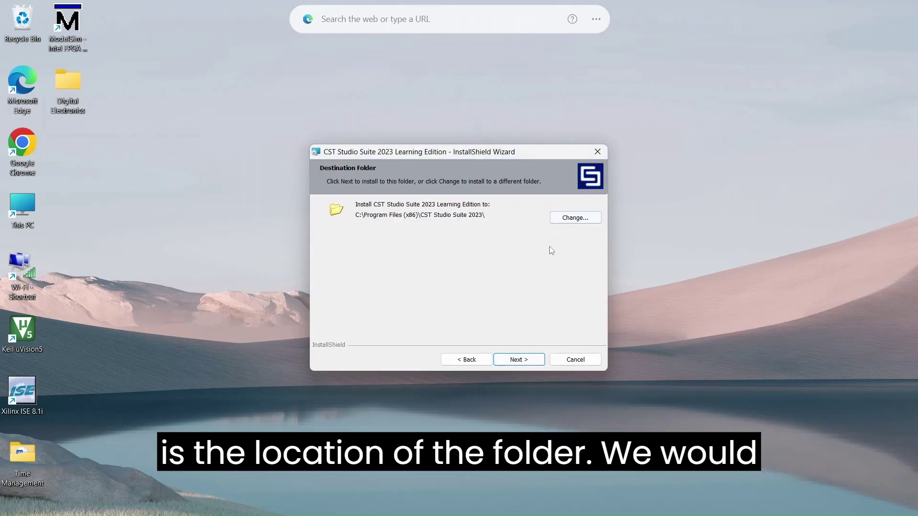
click(524, 363)
- Install CST Studio Suite, then finish the wizard with Launch checked so CST Studio Suite 2023 starts
click(524, 364)
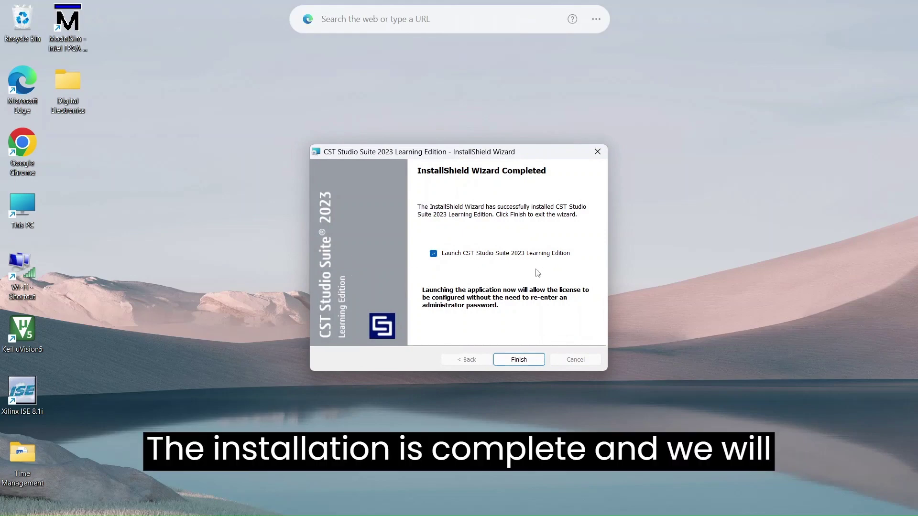
click(519, 360)
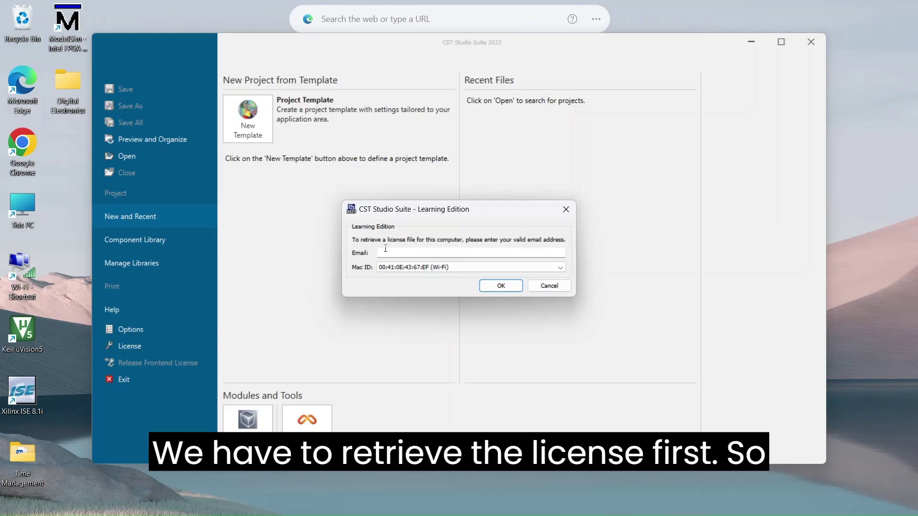
- Enter the registered email address and request the Learning Edition licence for this computer
click(427, 252)
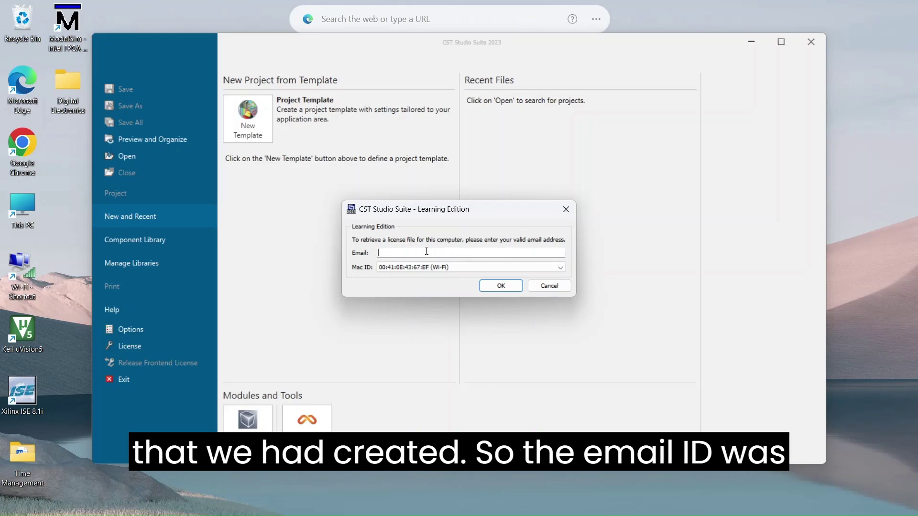
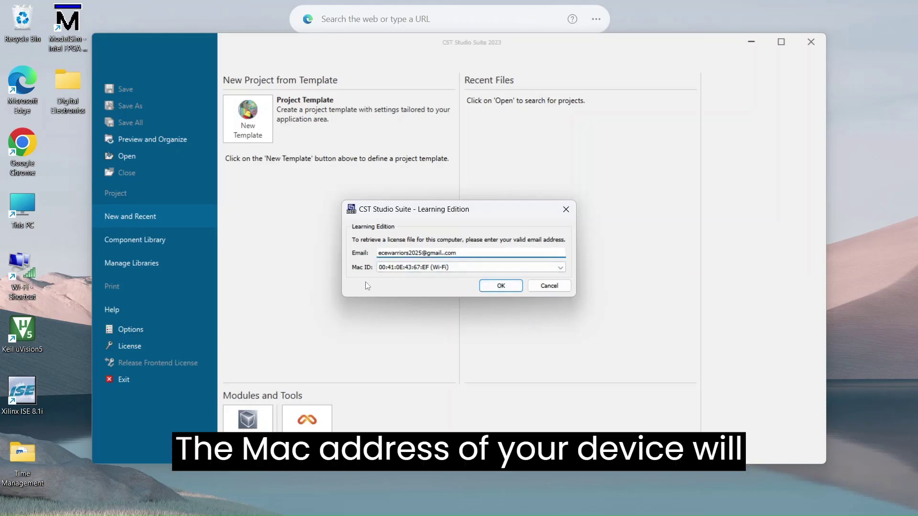
click(499, 286)
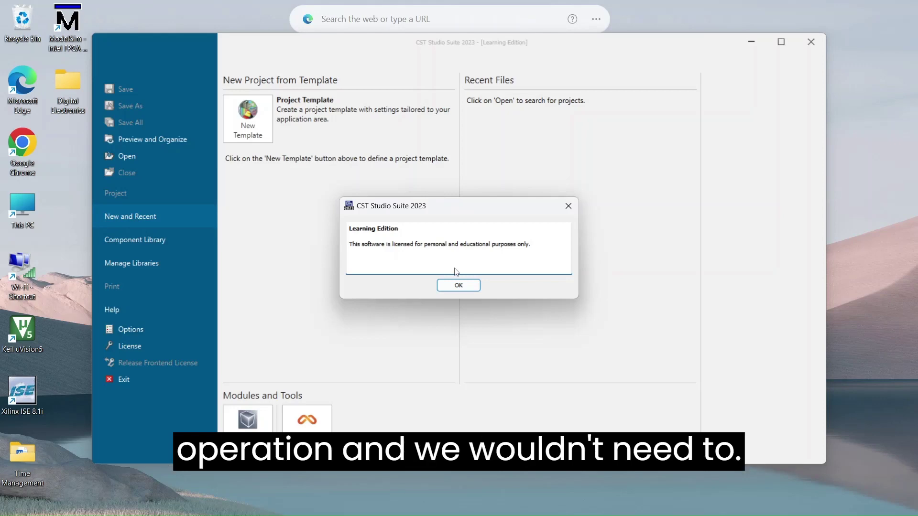
- Acknowledge the educational-use licence notice, leaving the Learning Edition start page ready
click(457, 286)
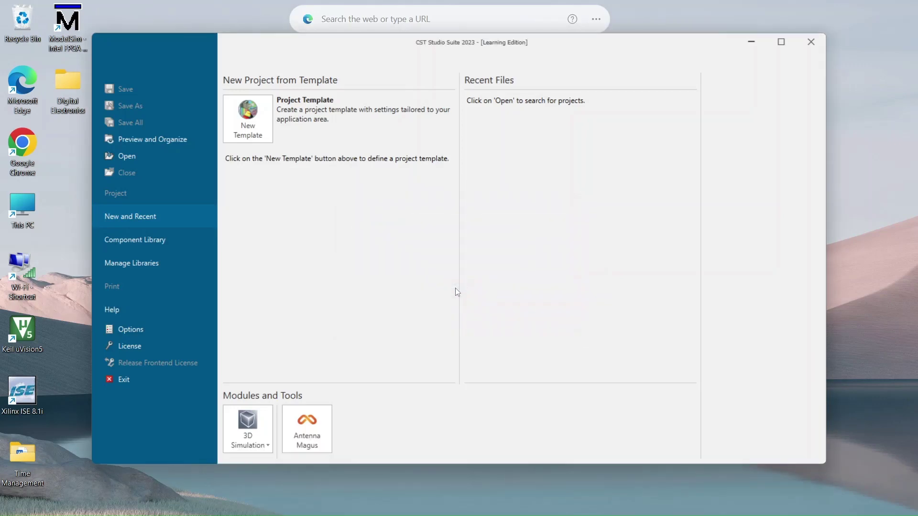